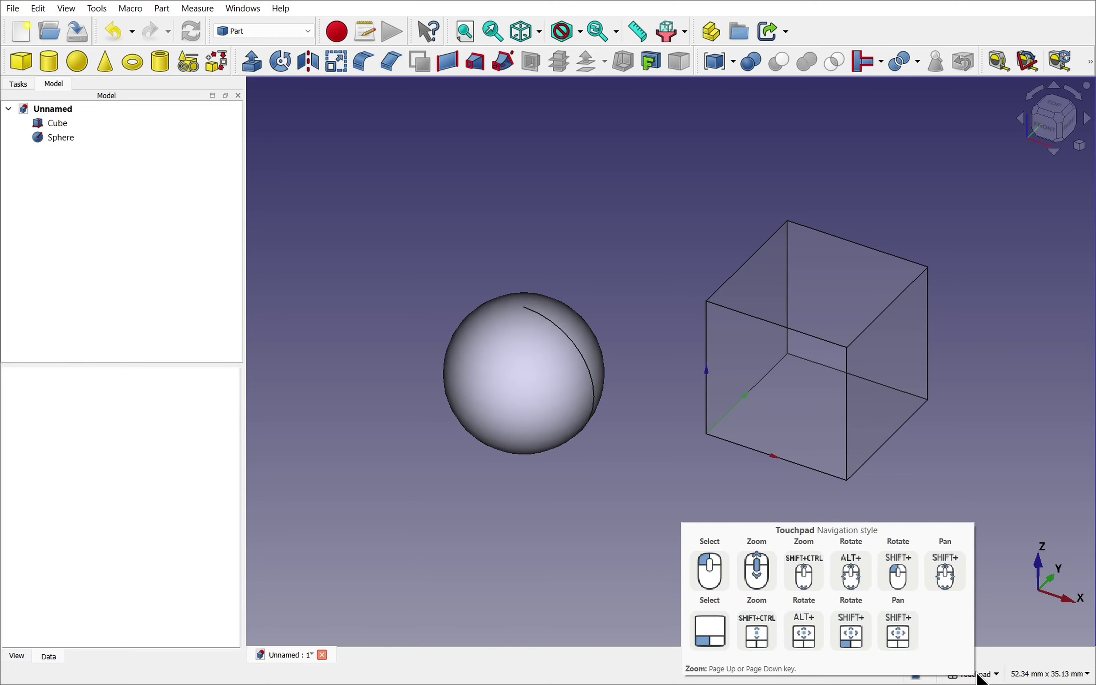
Select the cube, then orbit, snap to standard views and fit both sphere-cut cubes in view.
click(942, 539)
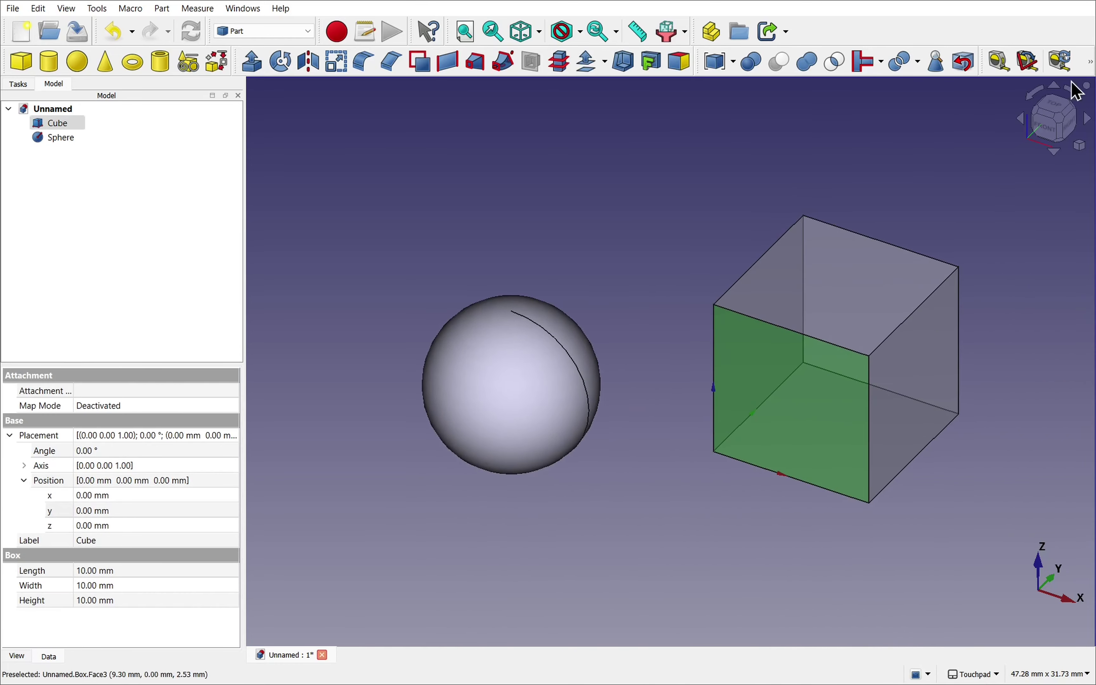
mouse_move(648, 497)
alt+mouse_down()
mouse_move(595, 497)
mouse_move(408, 447)
mouse_move(318, 399)
alt+mouse_up()
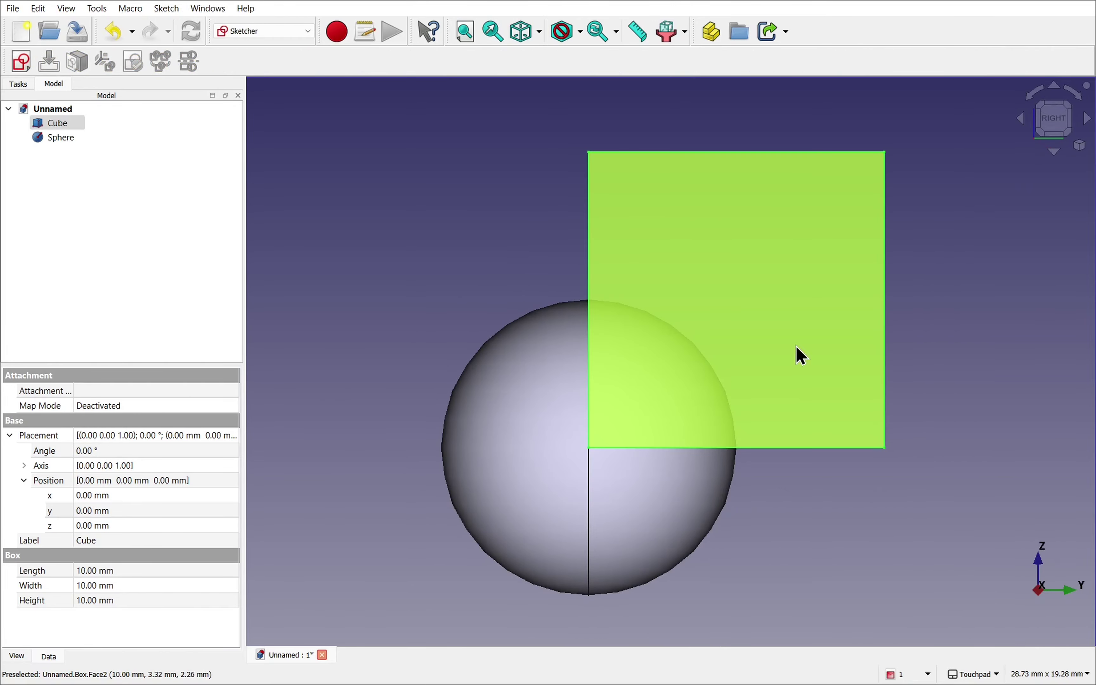
alt+drag(795, 355, 1024, 169)
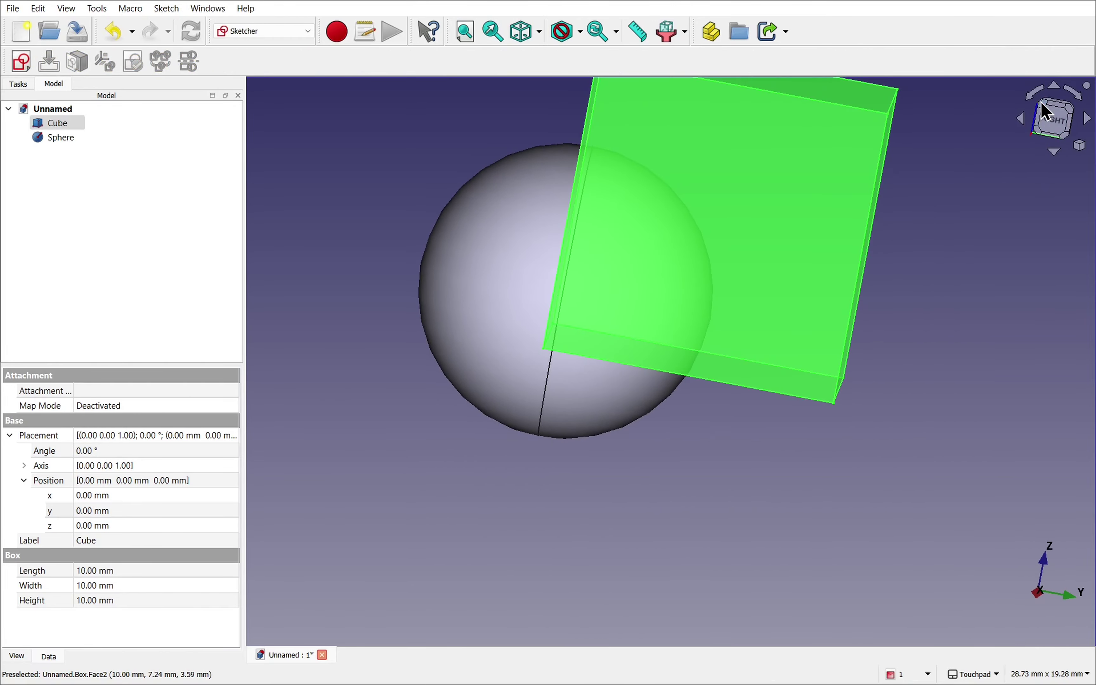
click(1055, 138)
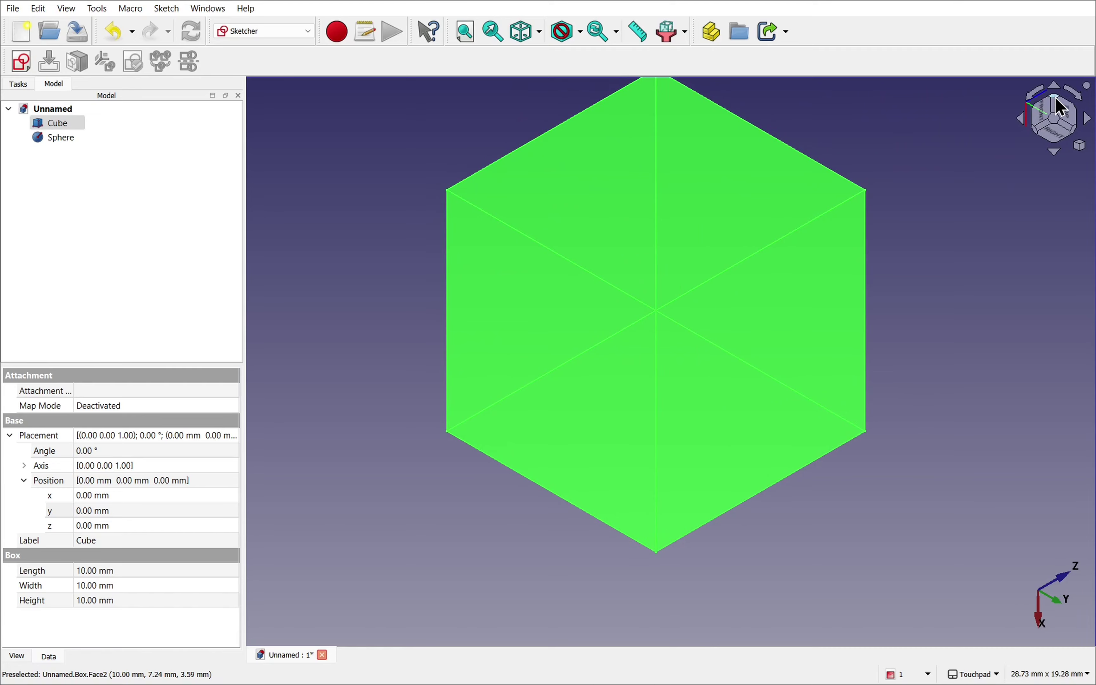
click(1055, 126)
click(465, 33)
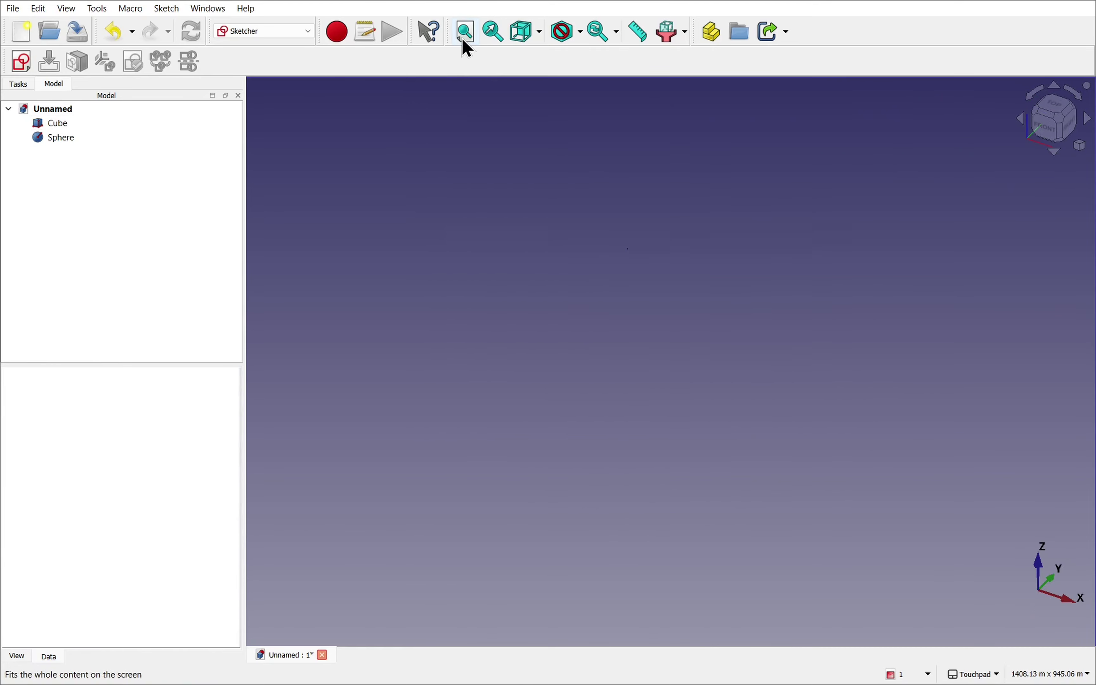
click(465, 40)
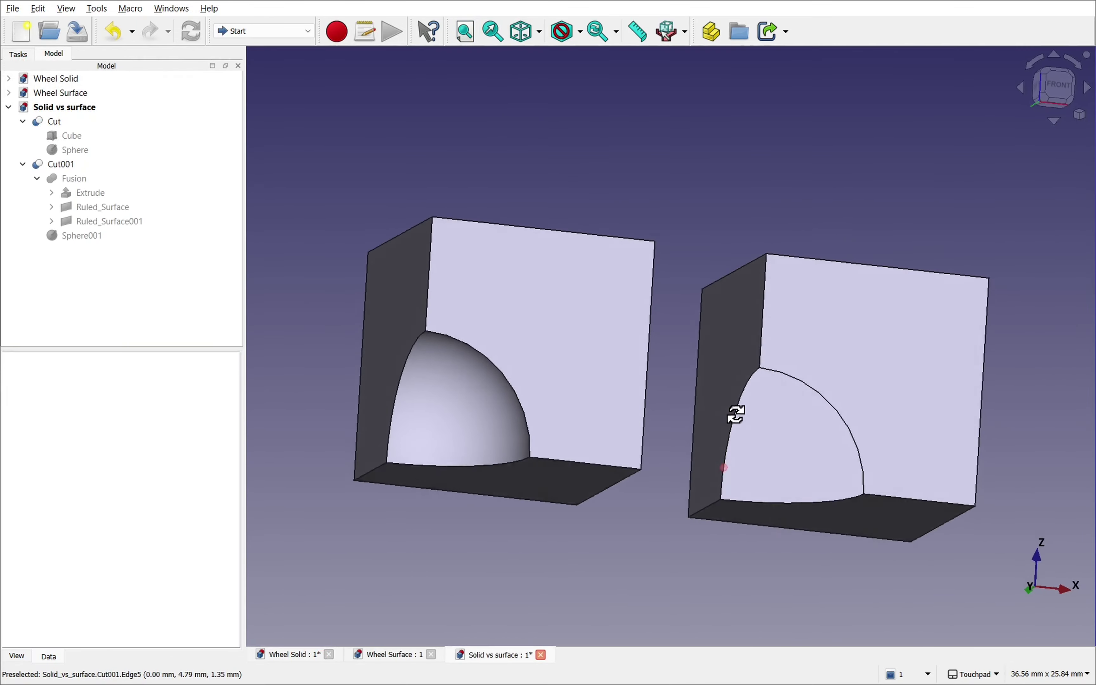
mouse_move(734, 415)
mouse_down()
mouse_move(745, 354)
mouse_move(733, 299)
mouse_move(676, 377)
mouse_move(746, 404)
mouse_up()
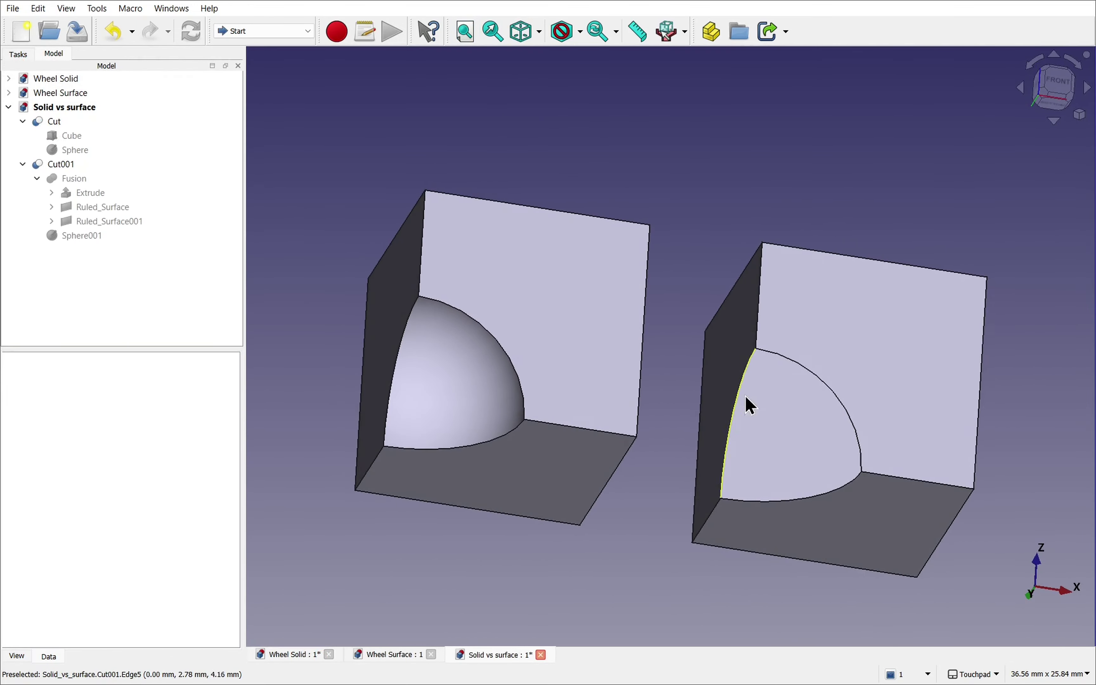
drag(833, 521, 834, 465)
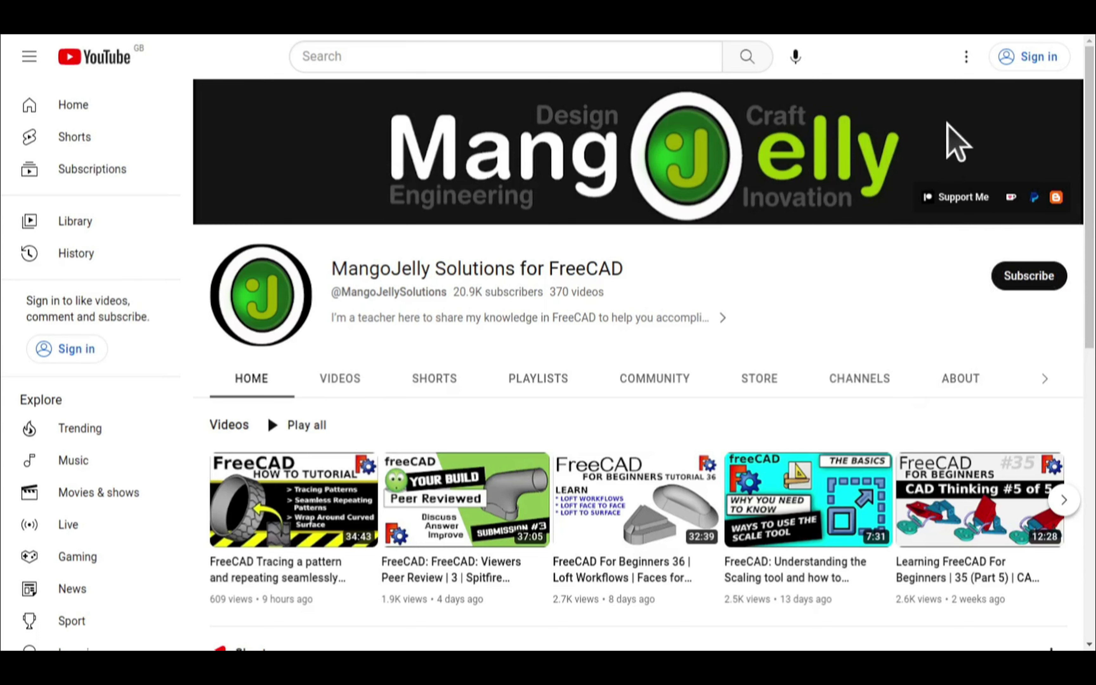
Show the tutorial channel's About page, scrolled down to its Patreon link.
click(957, 380)
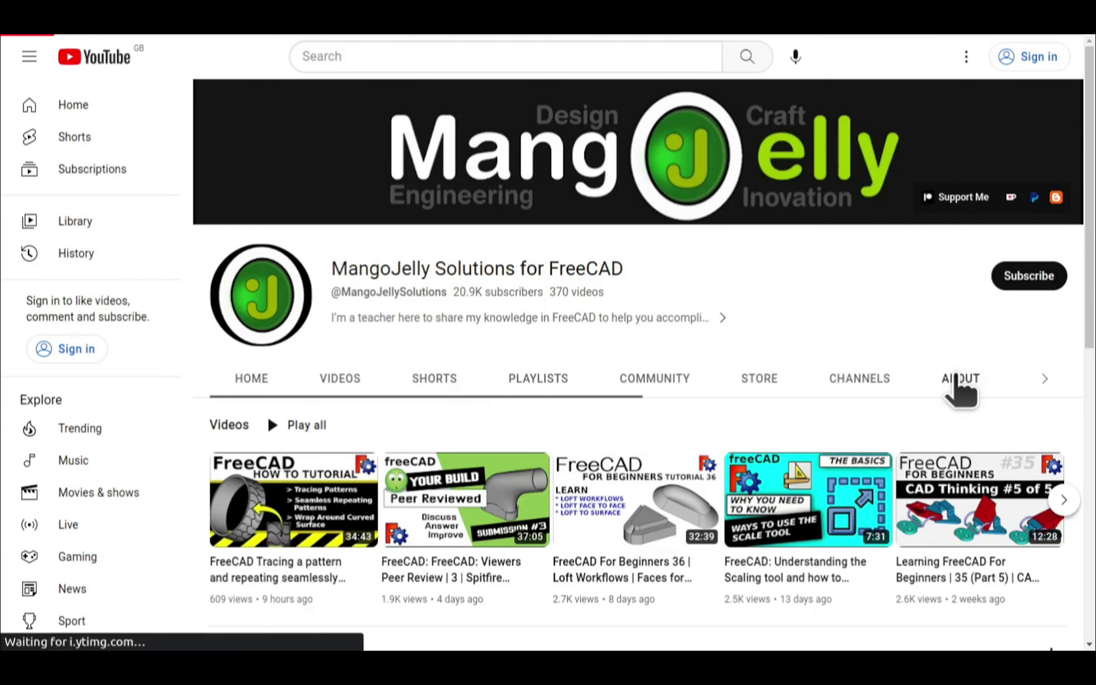
scroll(238, 517, down, 4)
drag(211, 446, 213, 392)
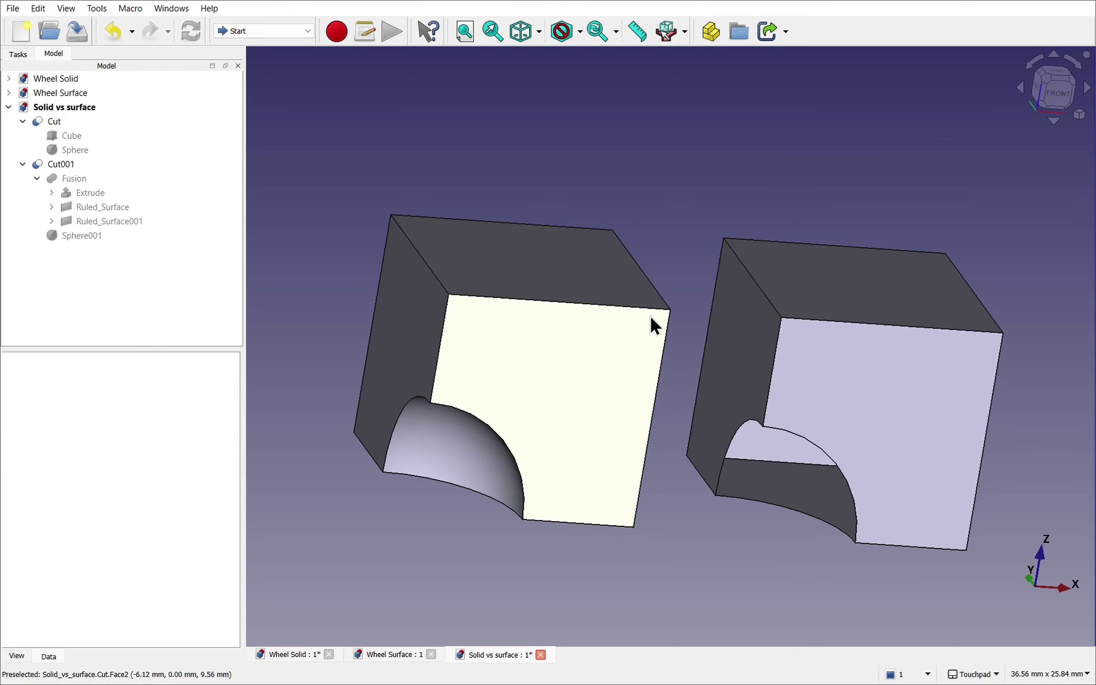
Inspect both sphere-cut boxes from below, front and top, and collapse the Cut node in the tree.
drag(809, 404, 807, 349)
drag(824, 543, 812, 430)
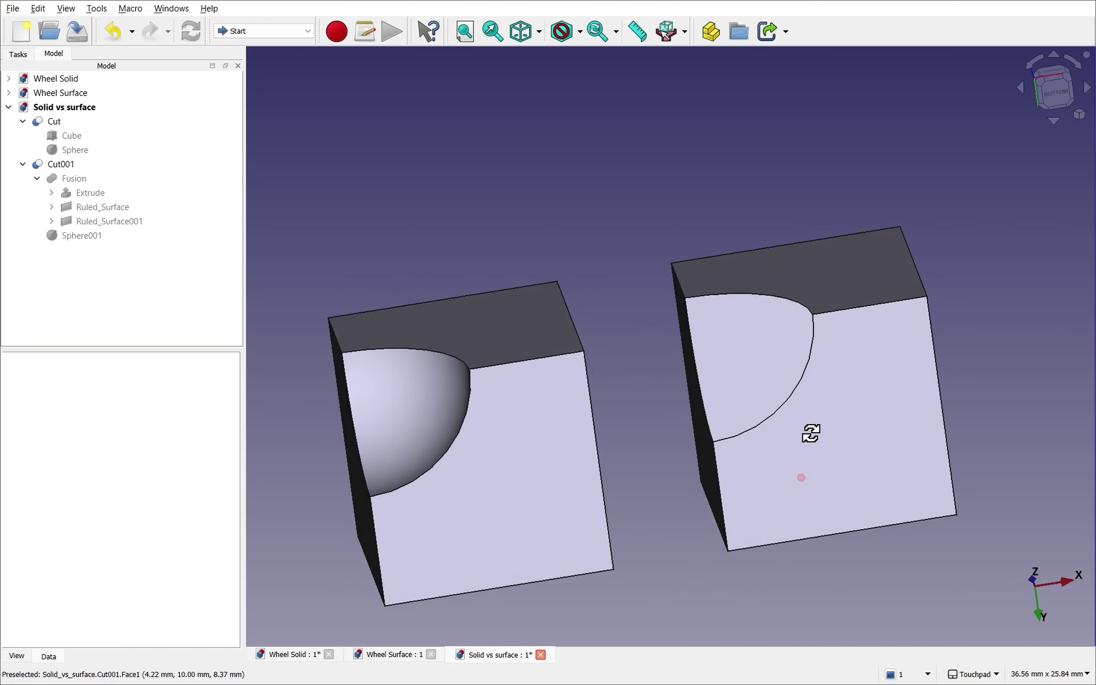
drag(726, 398, 867, 415)
drag(818, 284, 778, 419)
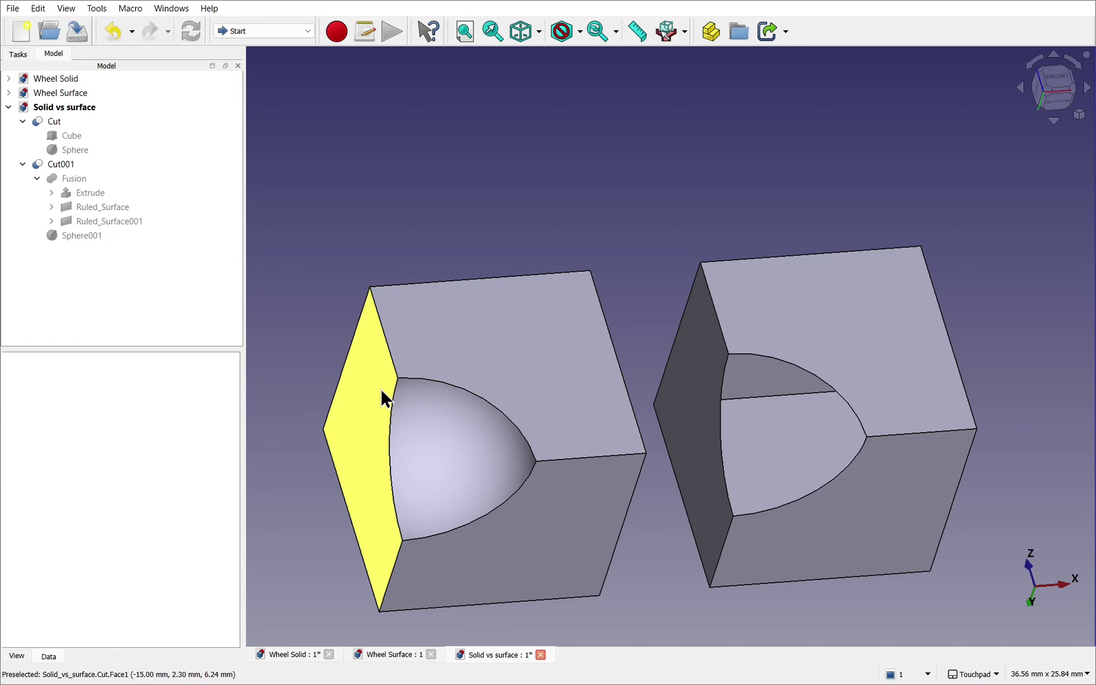
drag(553, 460, 465, 470)
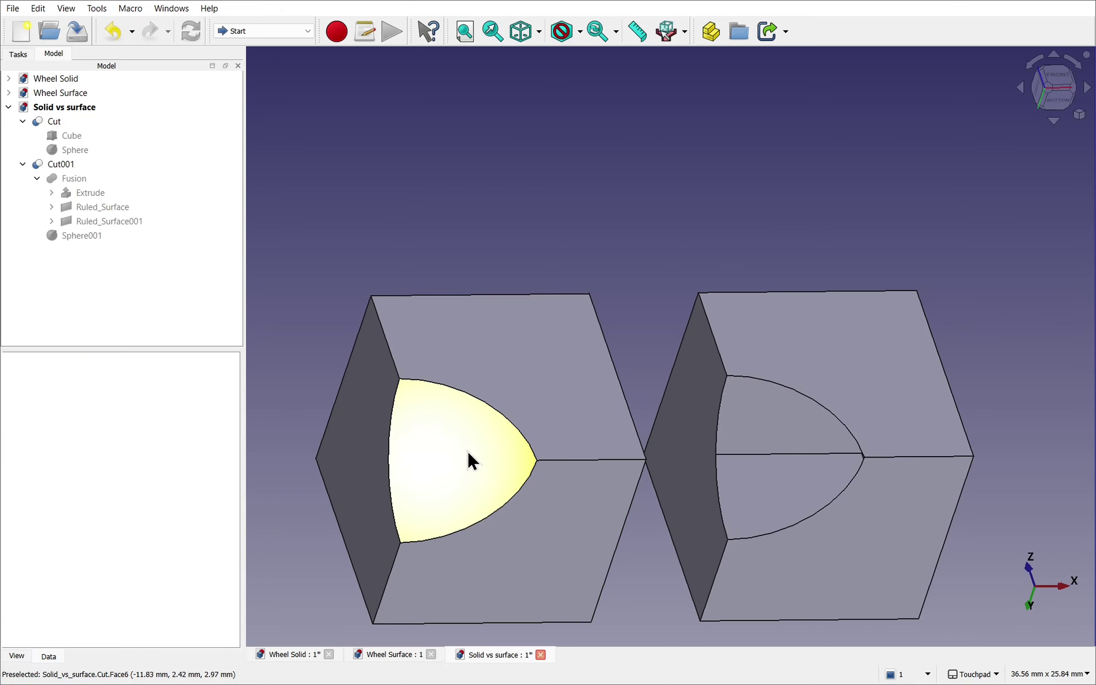
click(456, 456)
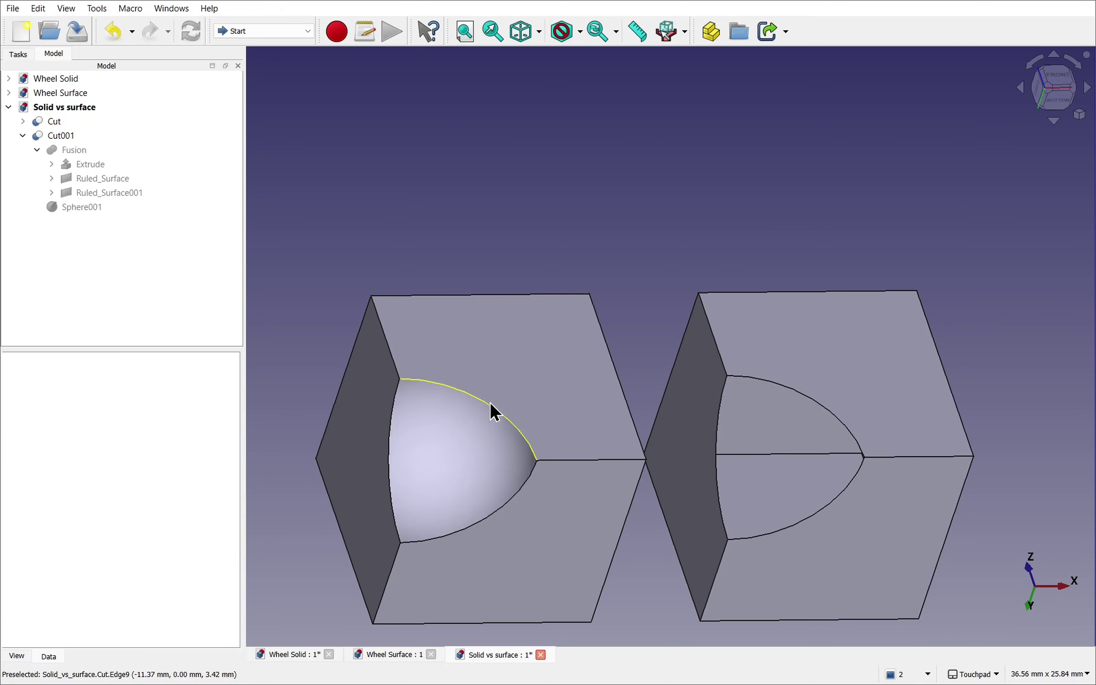
shift+drag(508, 460, 531, 381)
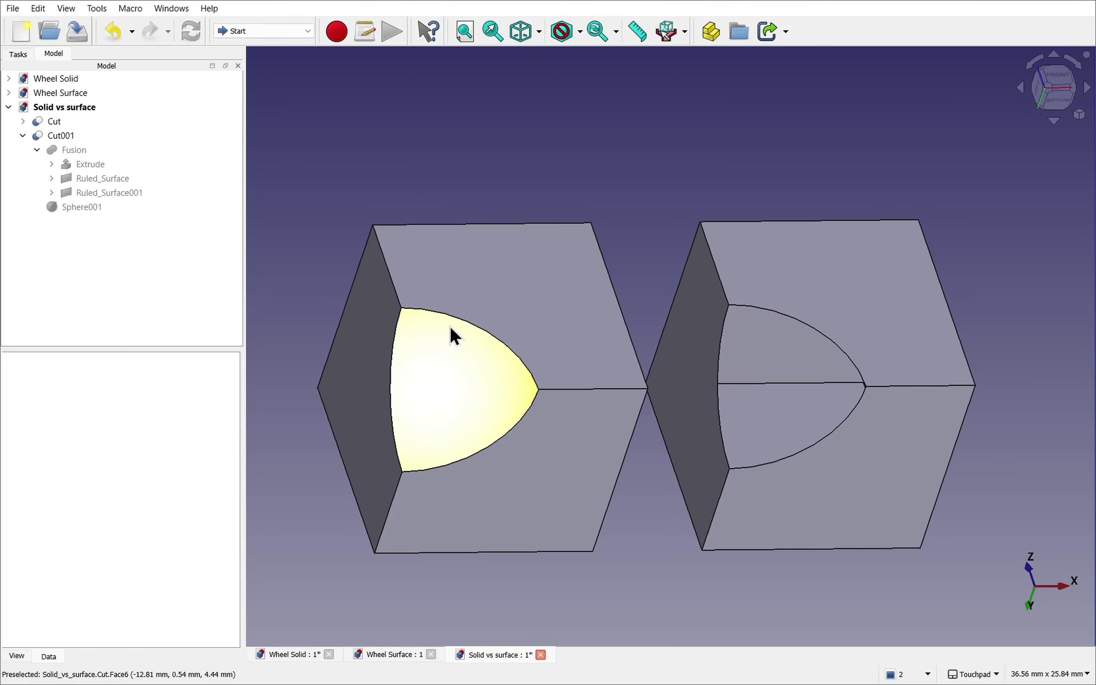
alt+drag(455, 337, 841, 379)
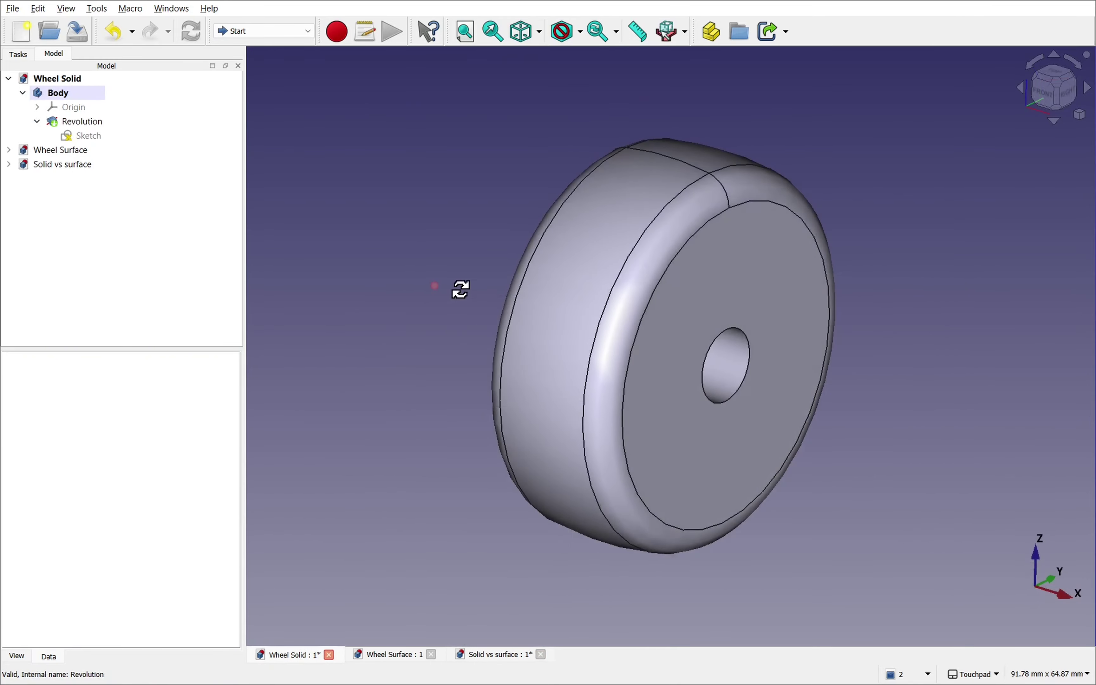
alt+drag(457, 289, 803, 358)
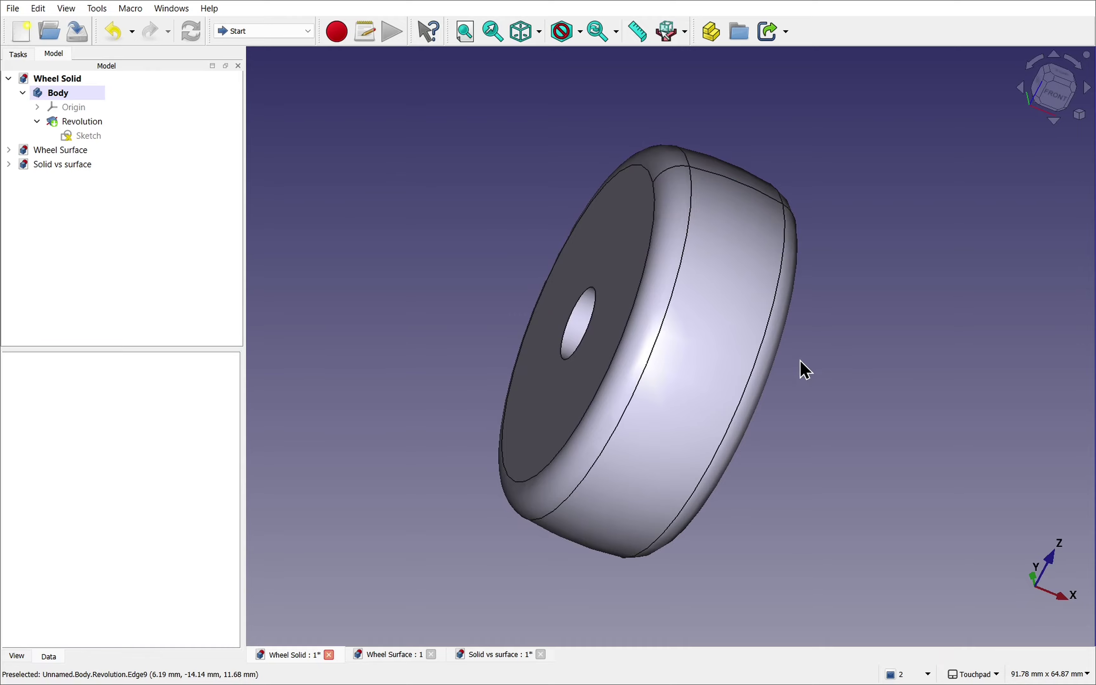
Inspect the solid wheel's hole side, then bring up the Wheel Surface document with Ctrl+Tab.
alt+drag(628, 313, 577, 238)
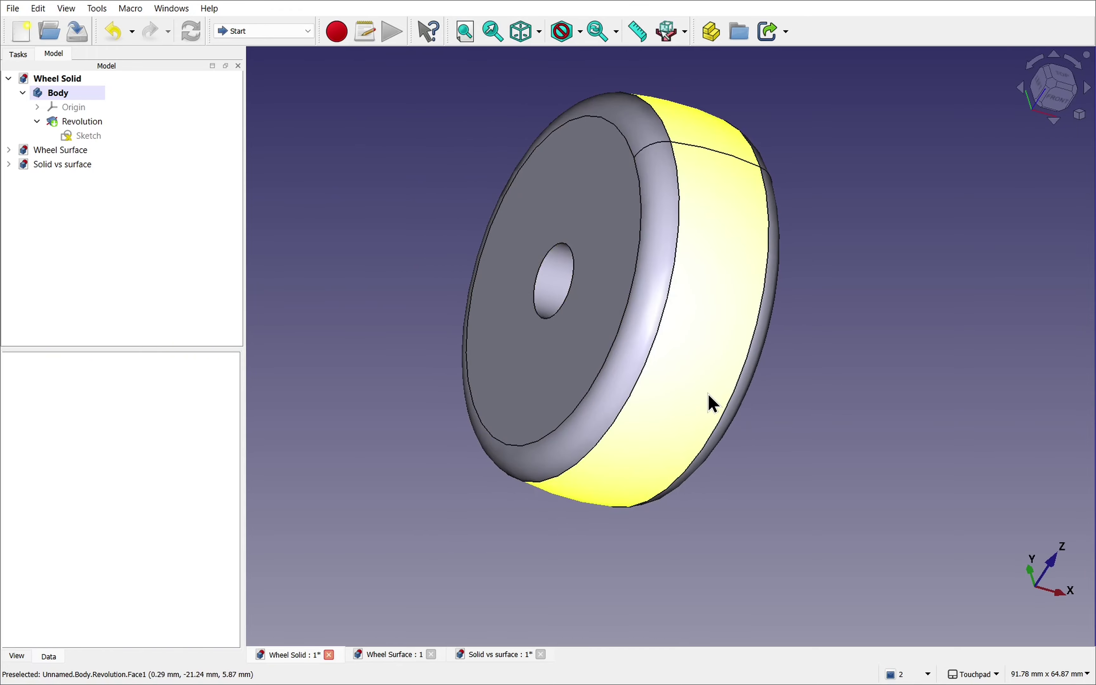
alt+drag(713, 403, 839, 366)
key(ctrl+Tab)
alt+drag(626, 374, 720, 279)
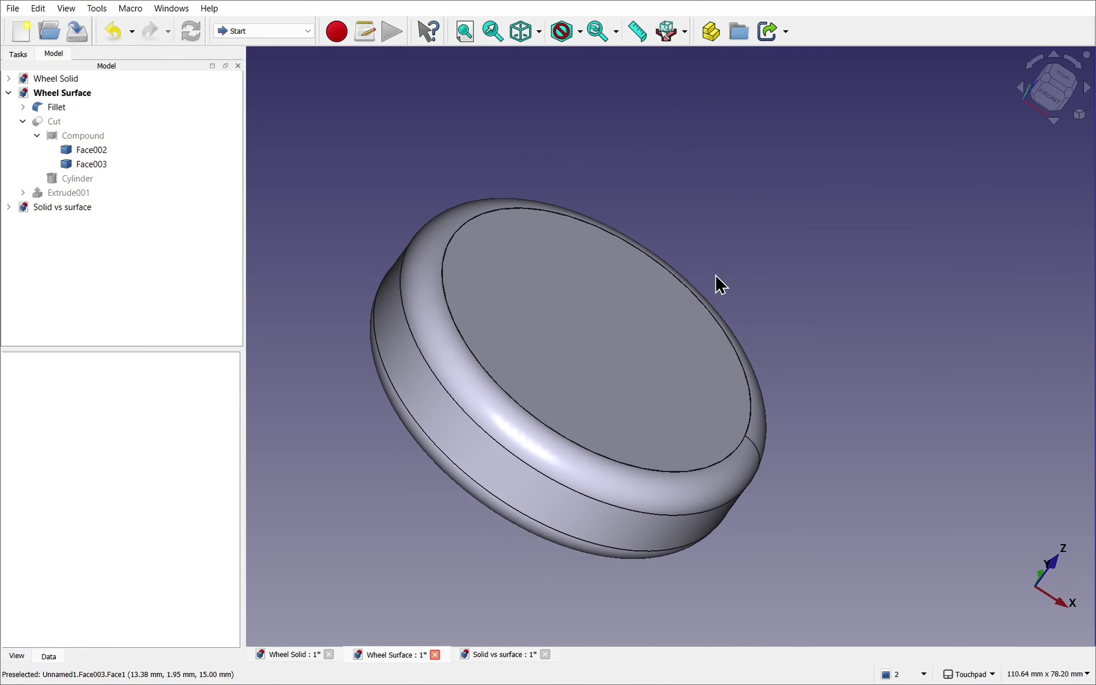
Hide Face002 and Face003 of the surface wheel, inspecting it from top, underside and right side.
alt+drag(741, 372, 594, 211)
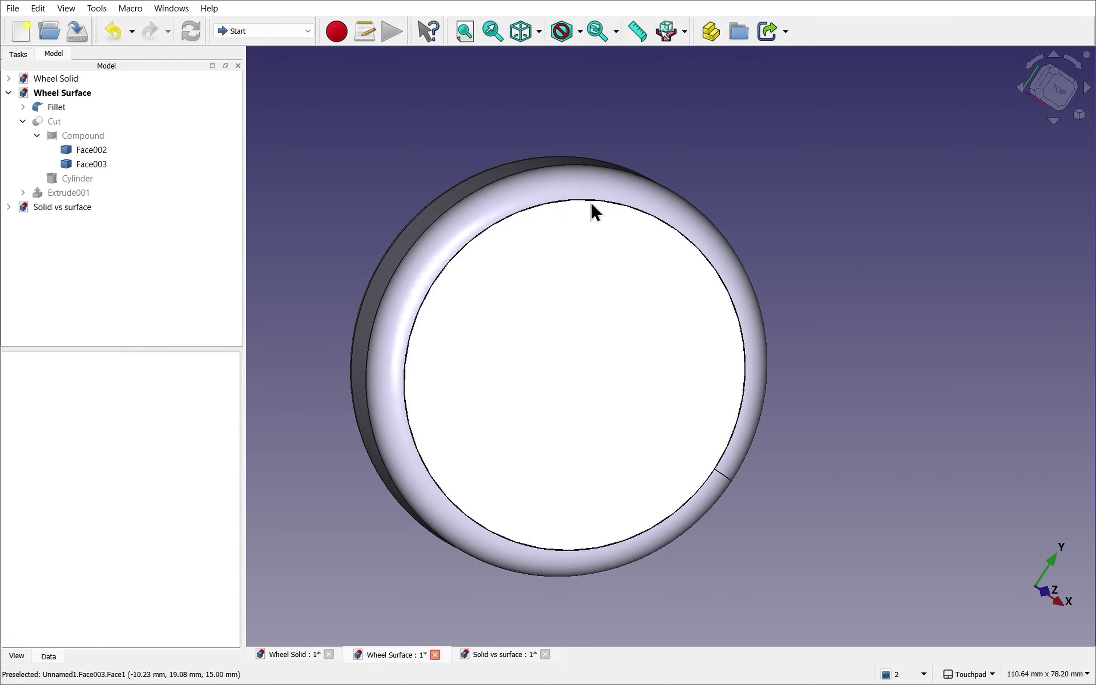
alt+drag(682, 433, 859, 245)
shift+drag(785, 300, 687, 320)
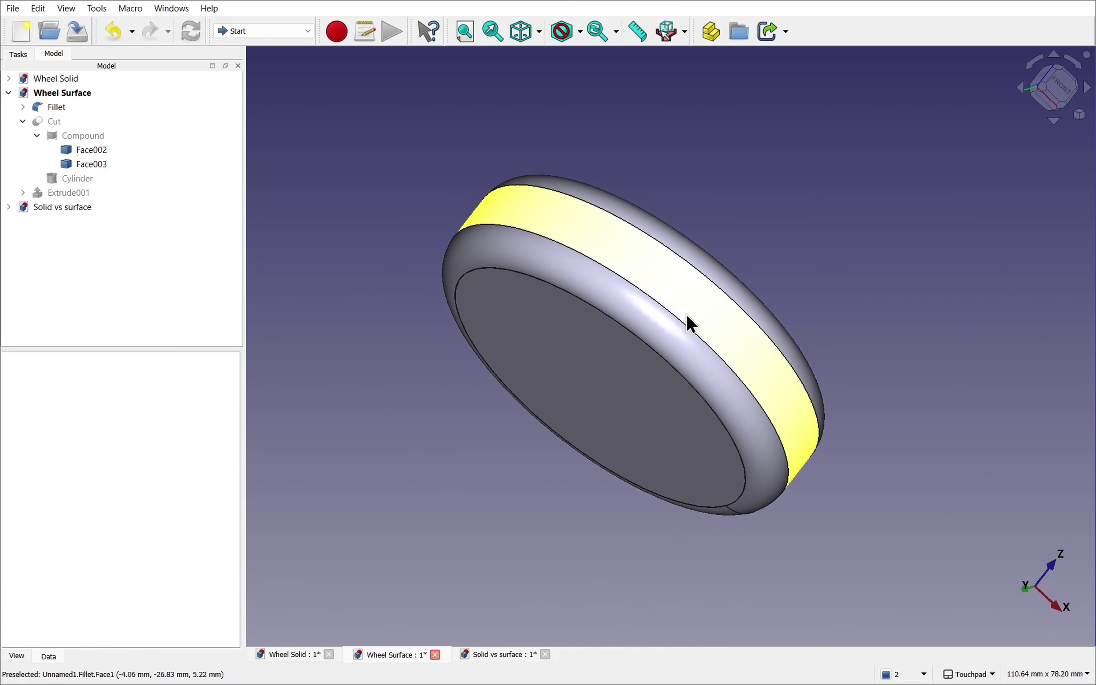
click(599, 381)
key(space)
alt+drag(651, 384, 479, 316)
click(585, 431)
key(space)
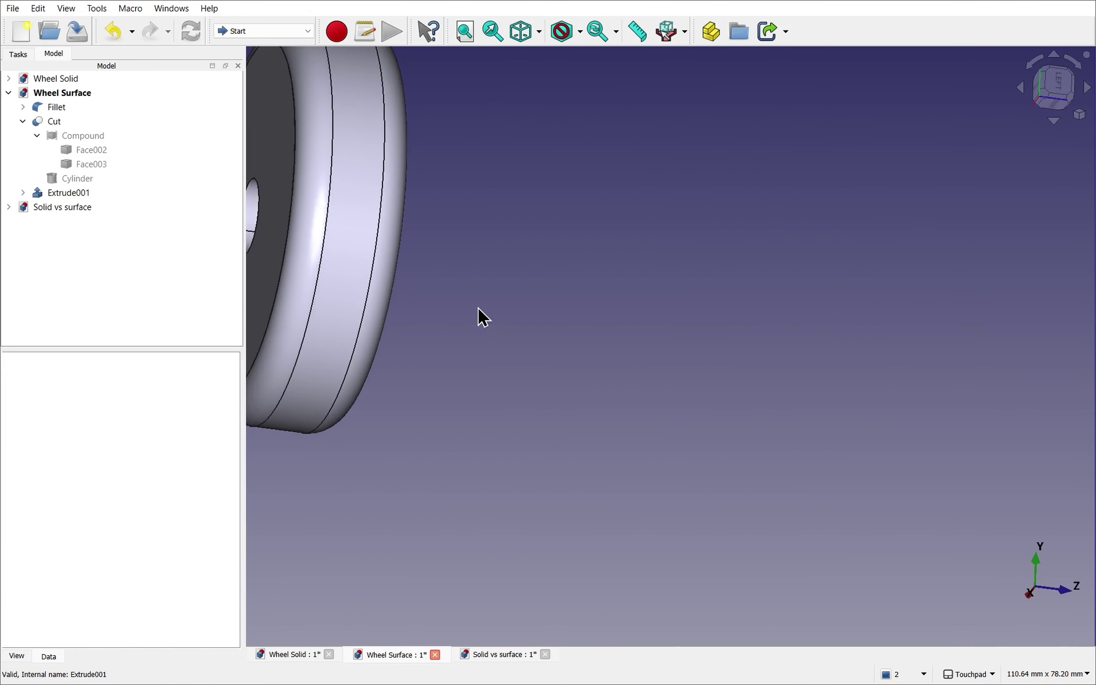
alt+drag(817, 412, 394, 375)
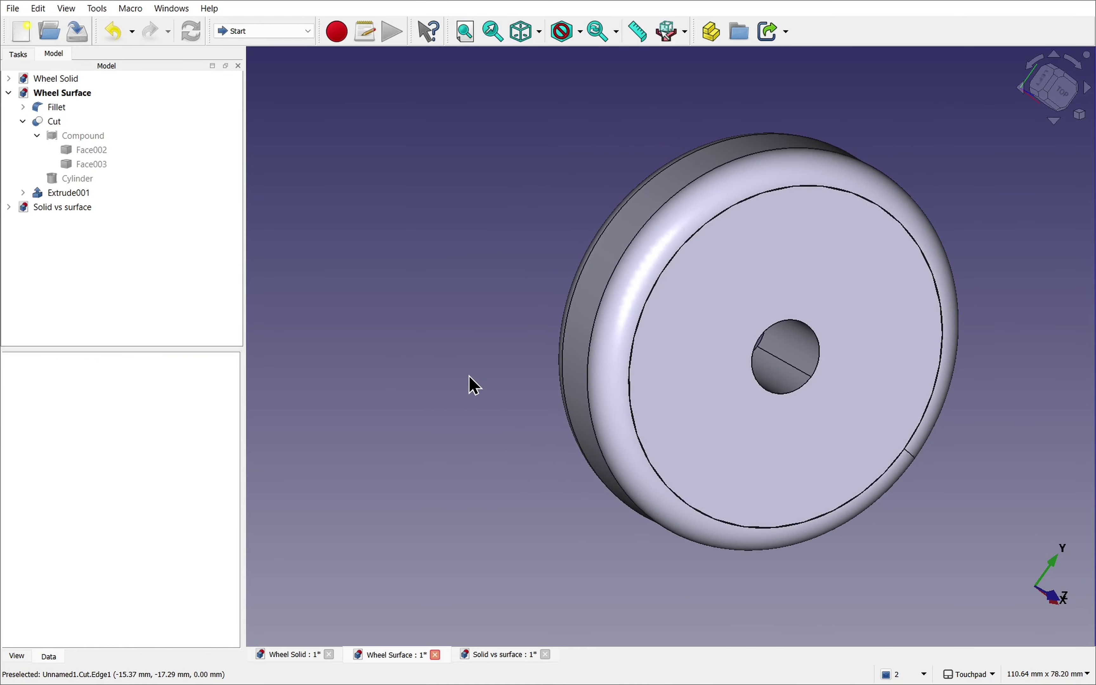
shift+drag(543, 399, 383, 404)
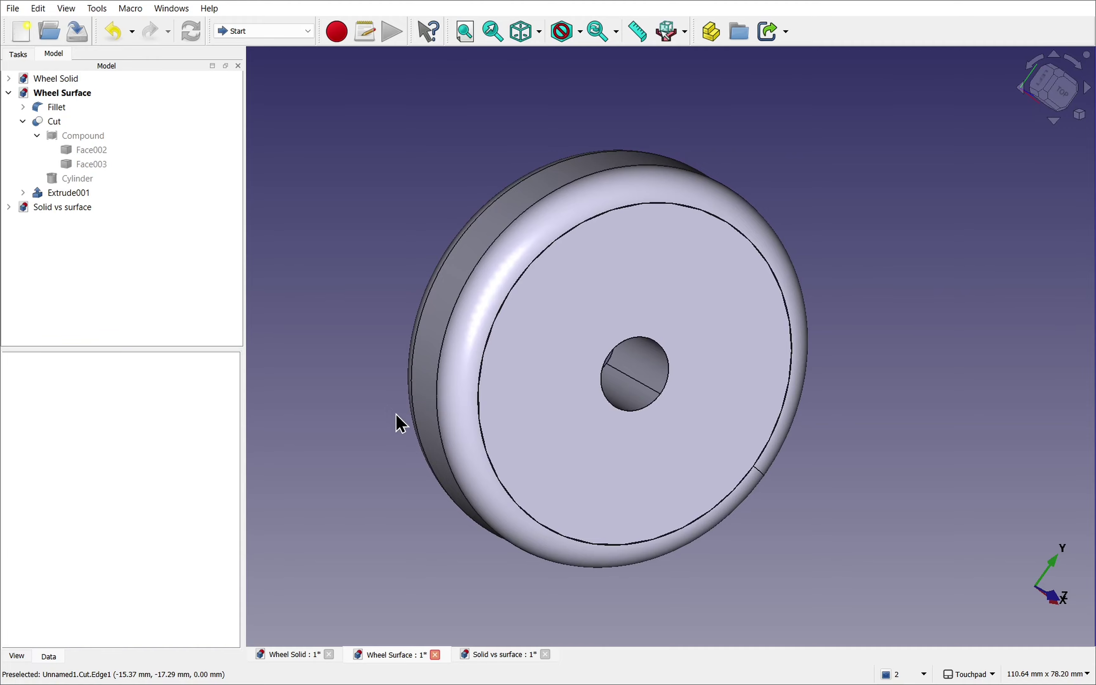
alt+drag(627, 440, 543, 369)
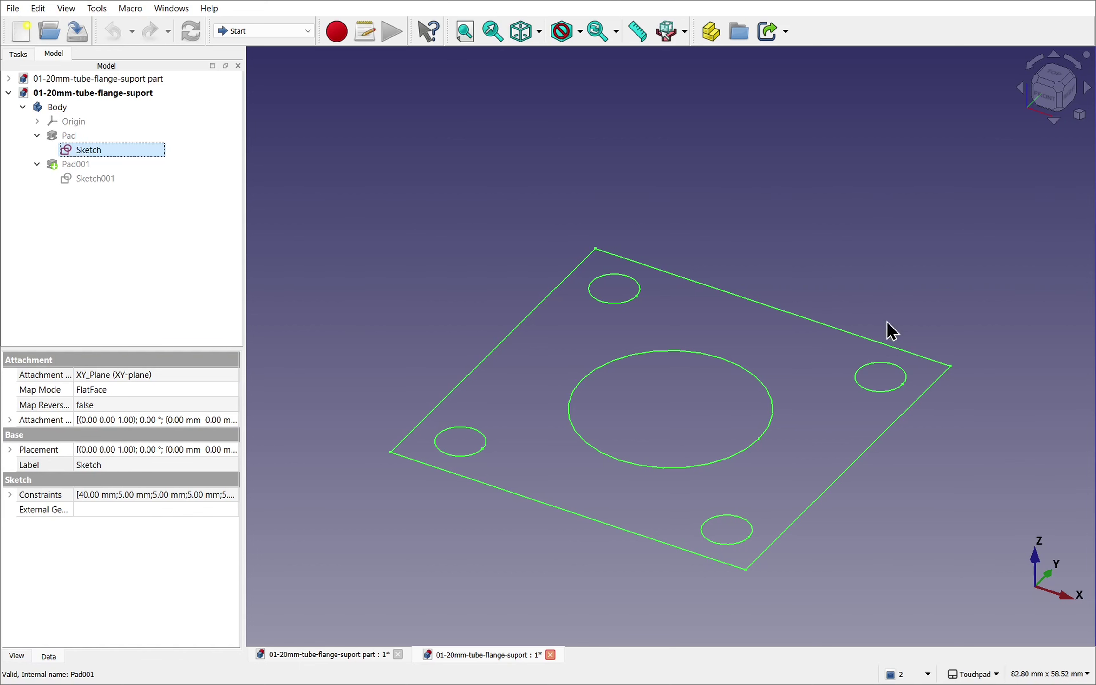
Show the Pad as a solid plate and inspect Sketch001's circle on it.
click(86, 139)
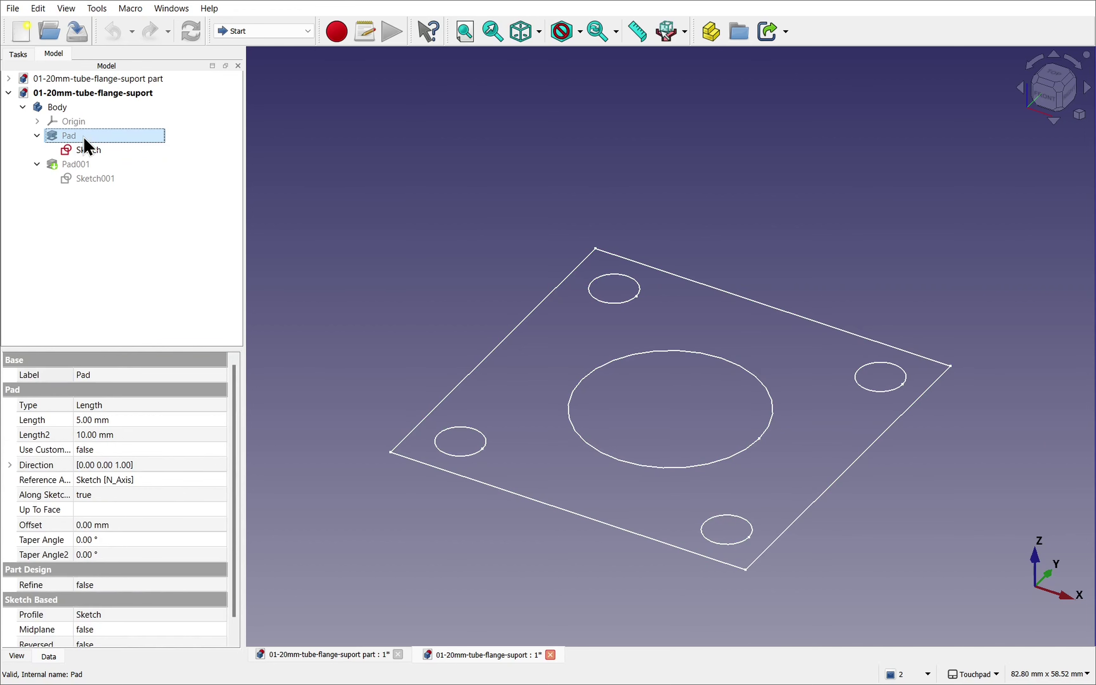
key(space)
click(111, 231)
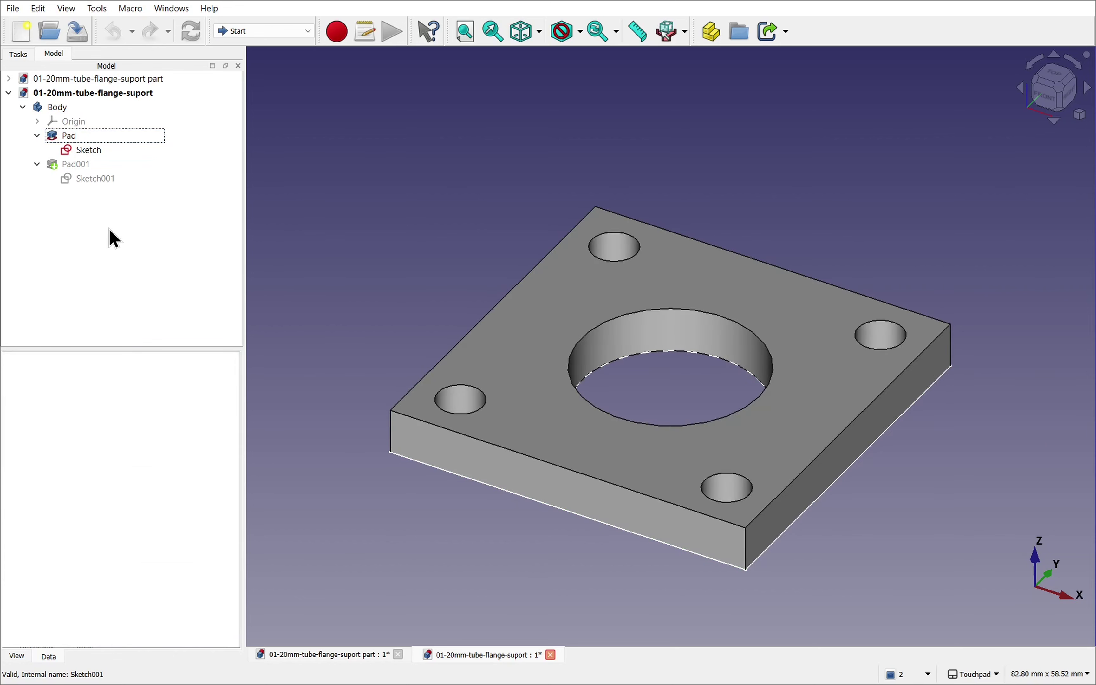
click(96, 180)
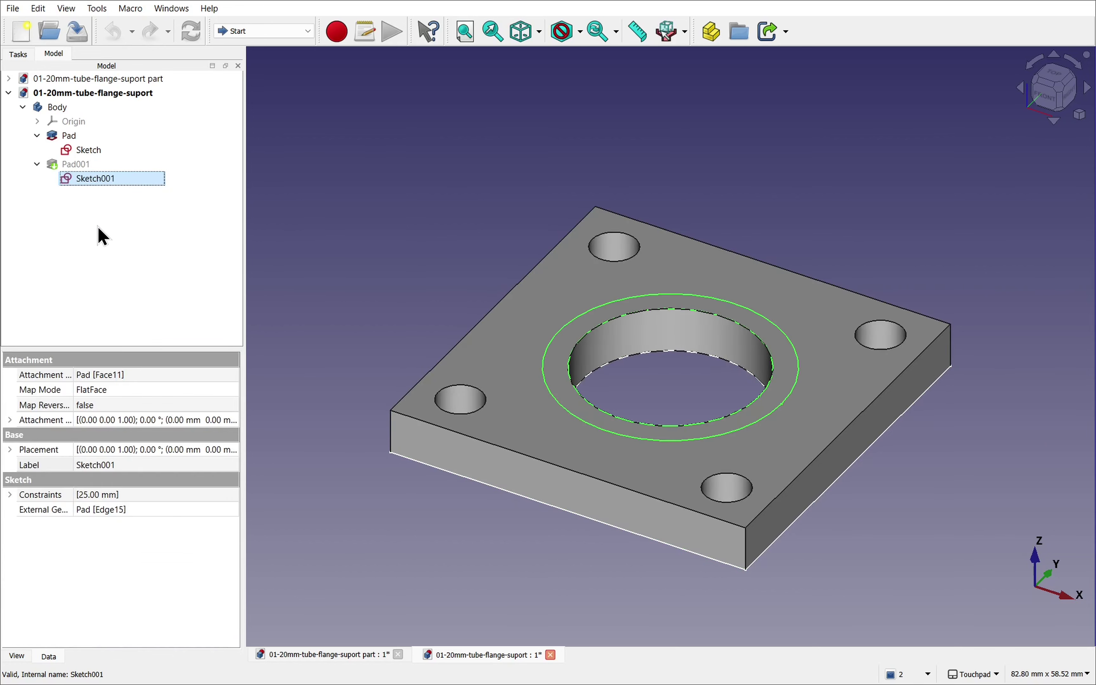
click(104, 235)
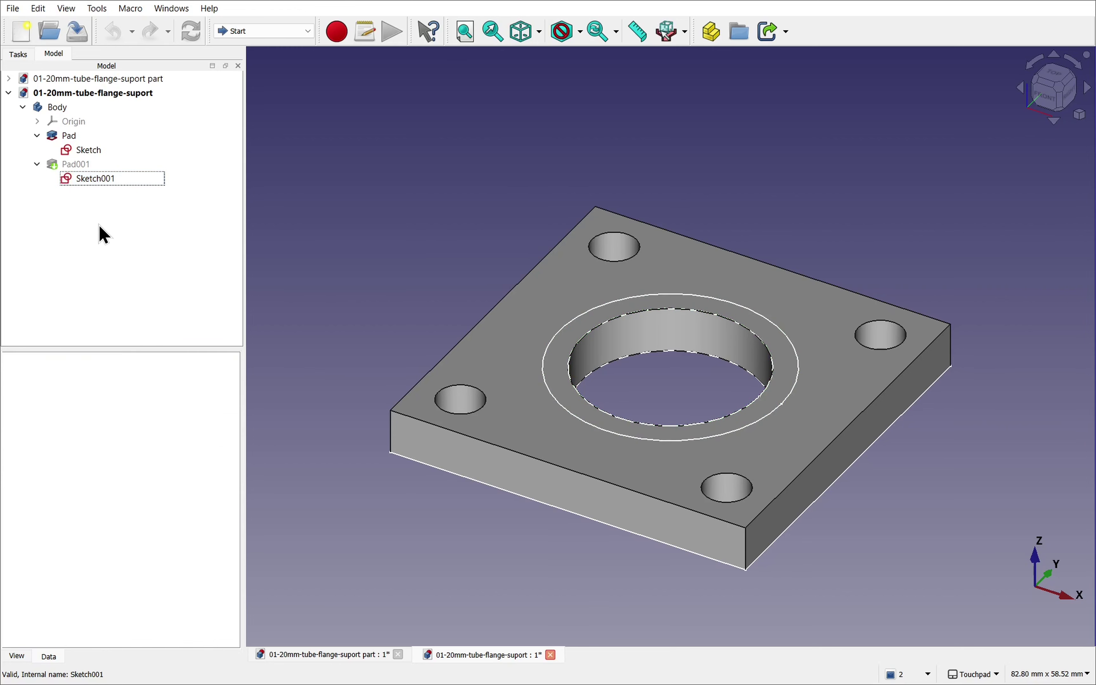
Show the Pad001 tube standing on the plate and view the flange from above.
click(90, 168)
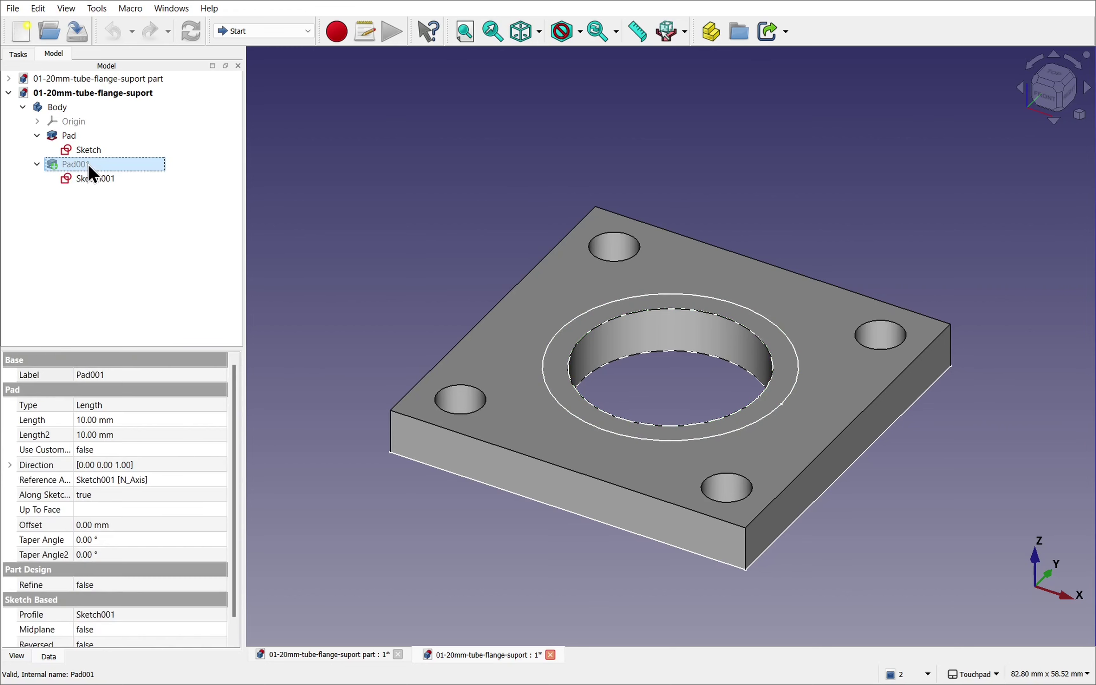
key(space)
click(107, 213)
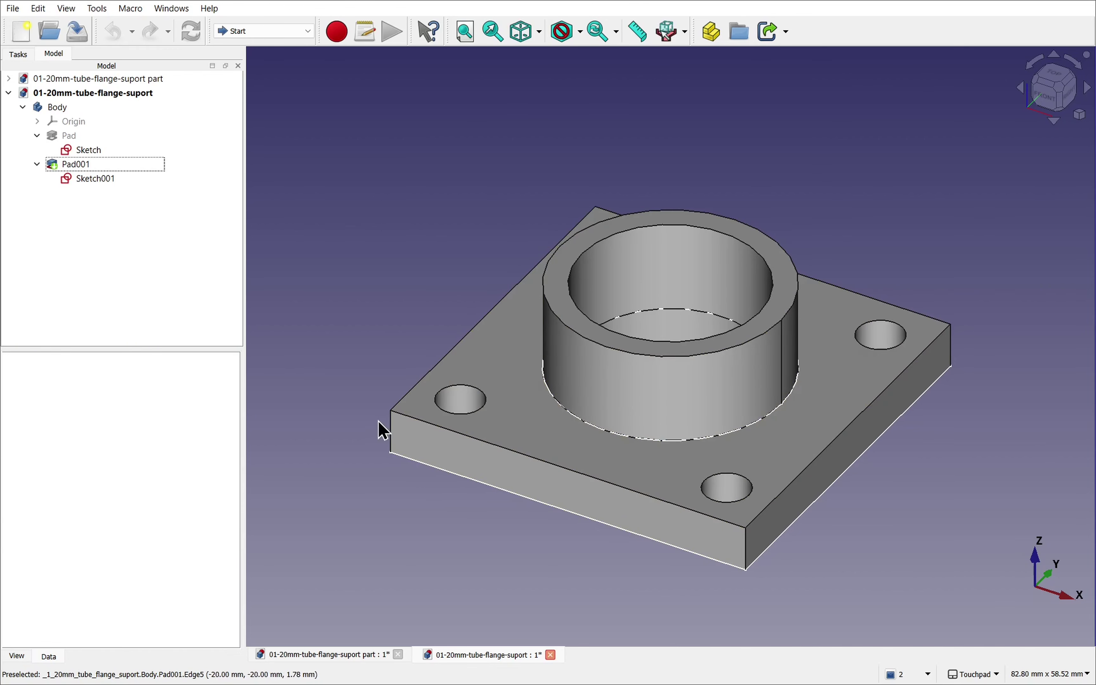
middle_drag(484, 247, 459, 308)
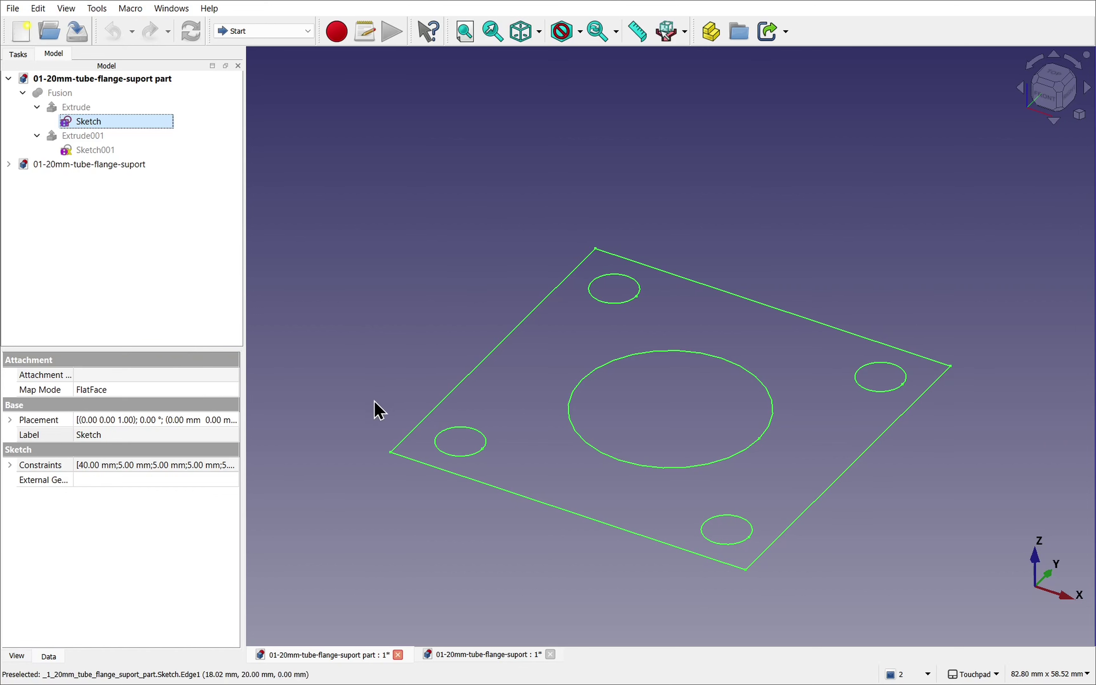
Make the 5 mm Extrude plate and the 10 mm Extrude001 tube visible.
click(84, 110)
key(space)
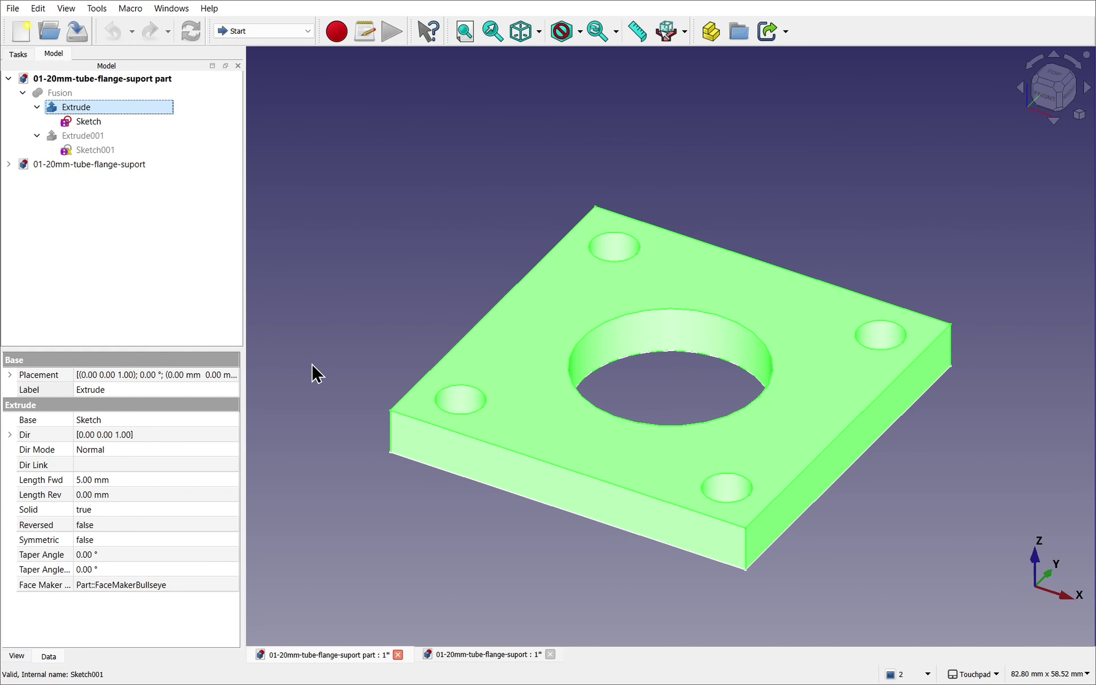
click(317, 373)
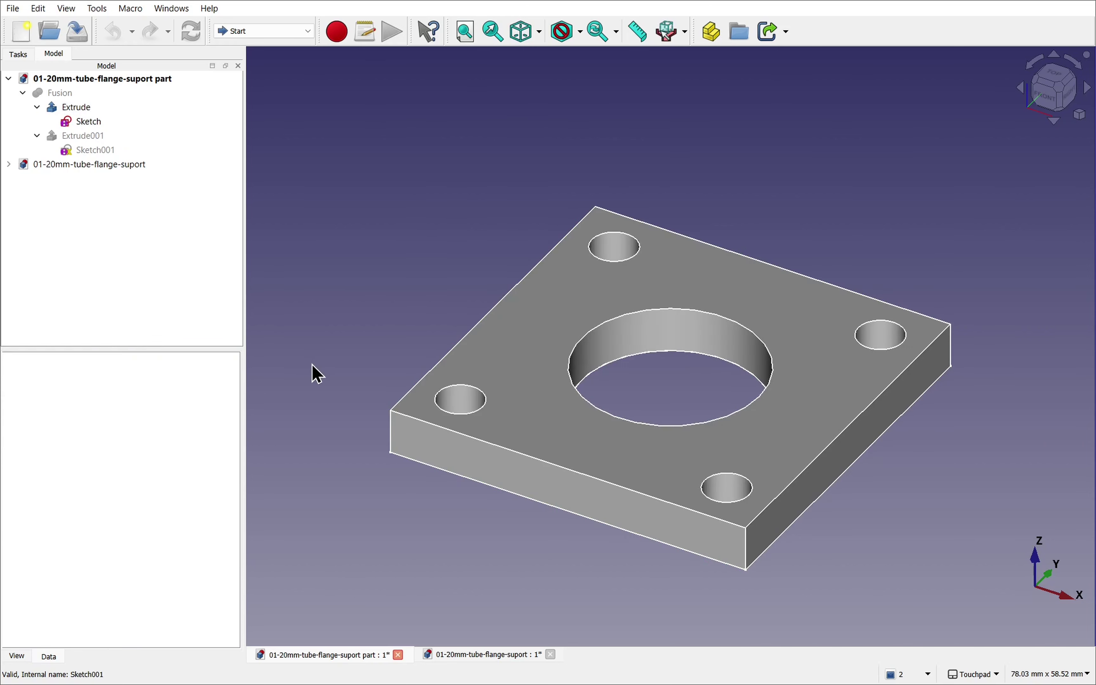
click(91, 150)
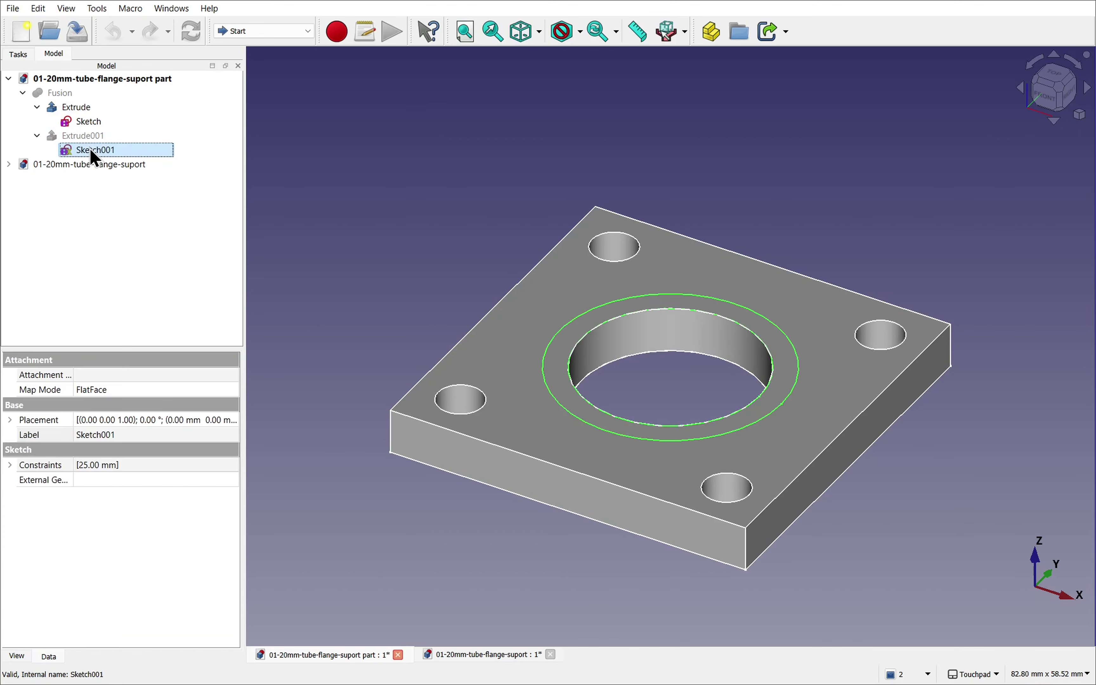
click(83, 135)
key(space)
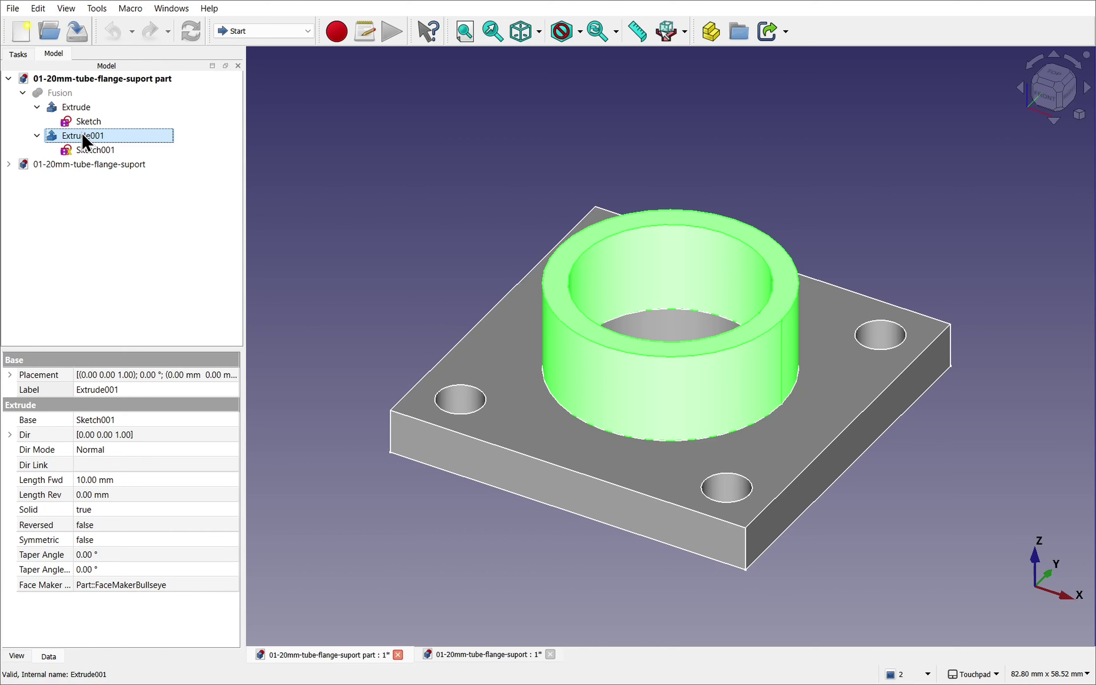
double_click(87, 143)
drag(674, 277, 666, 149)
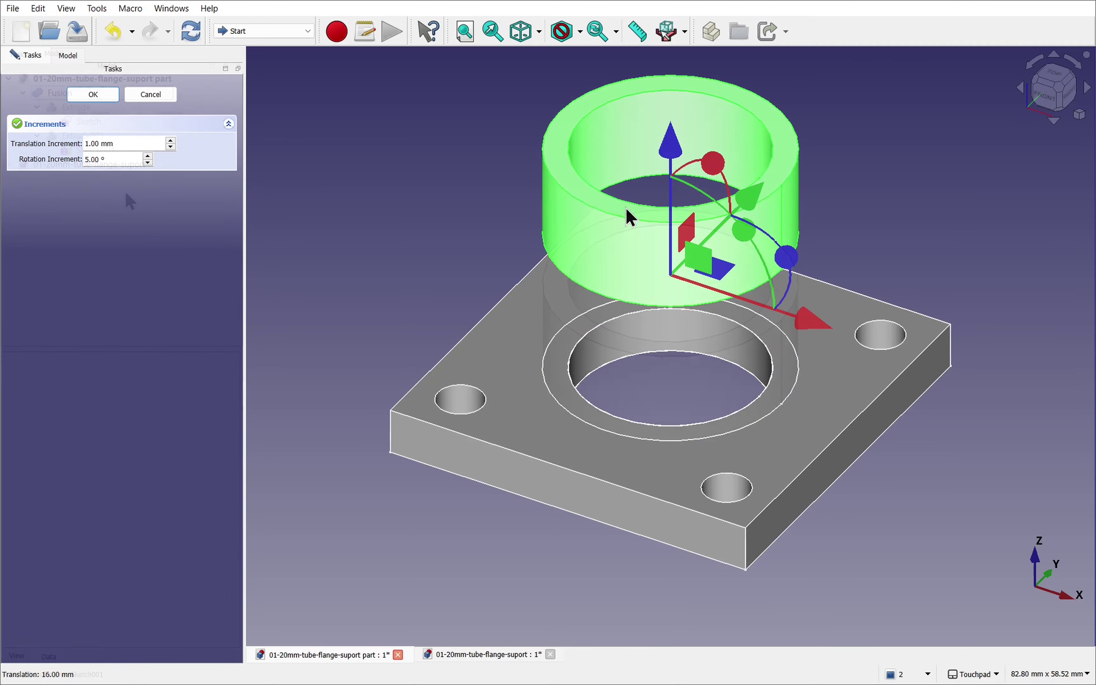
key(Escape)
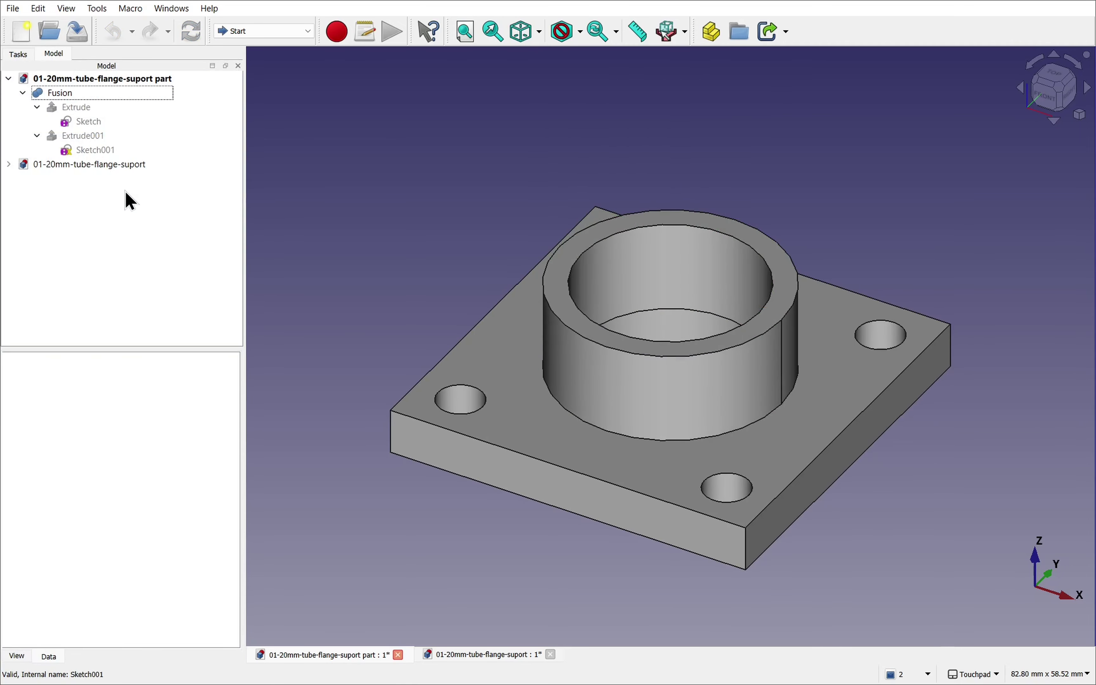
click(69, 94)
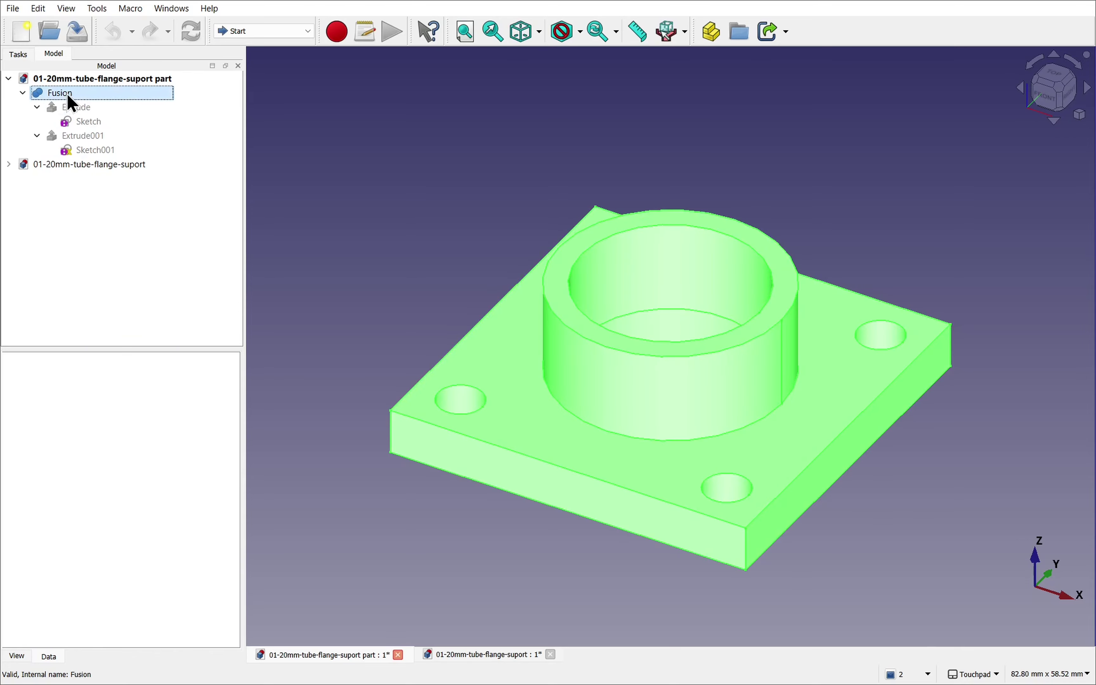
right_click(68, 93)
click(109, 103)
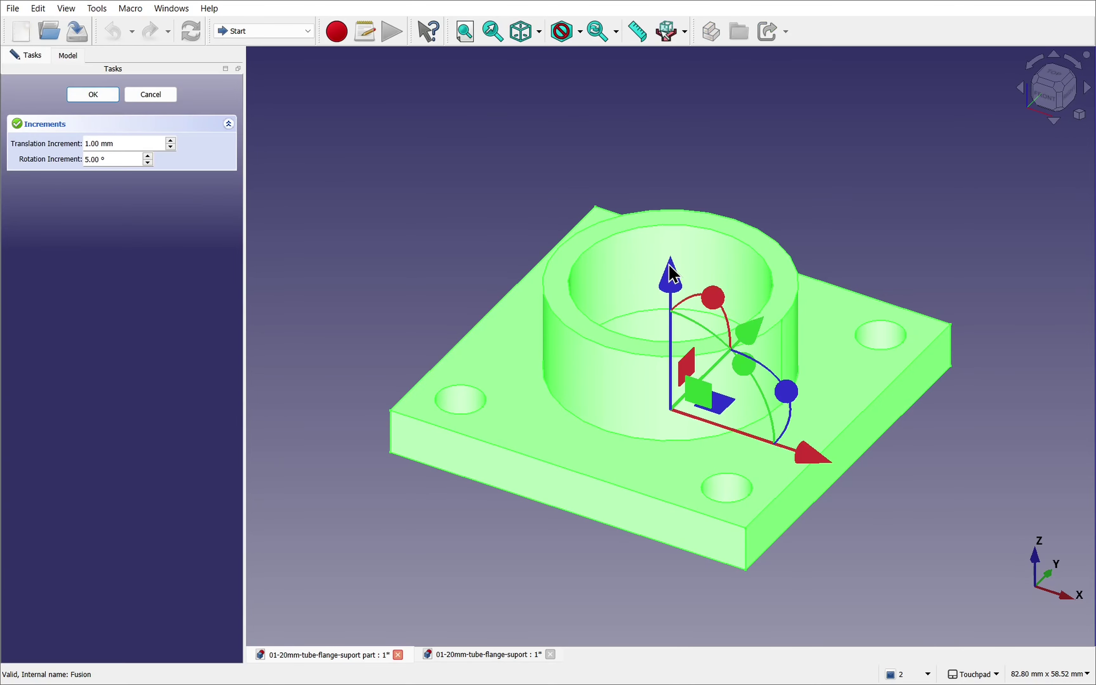
drag(679, 275, 665, 252)
click(147, 94)
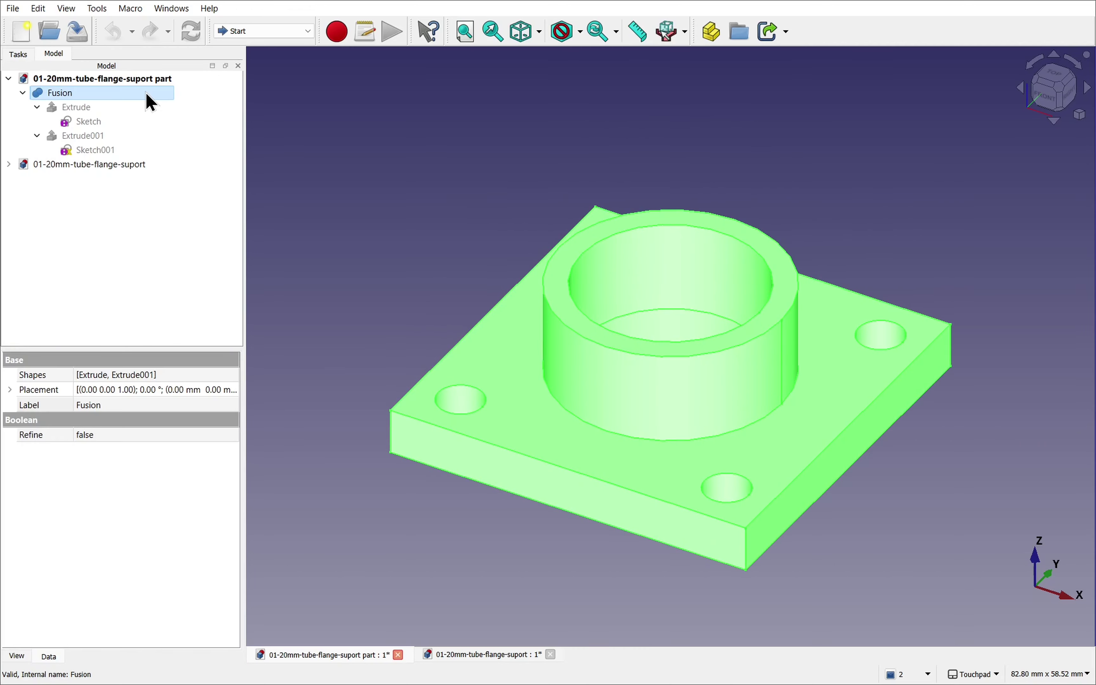
click(170, 228)
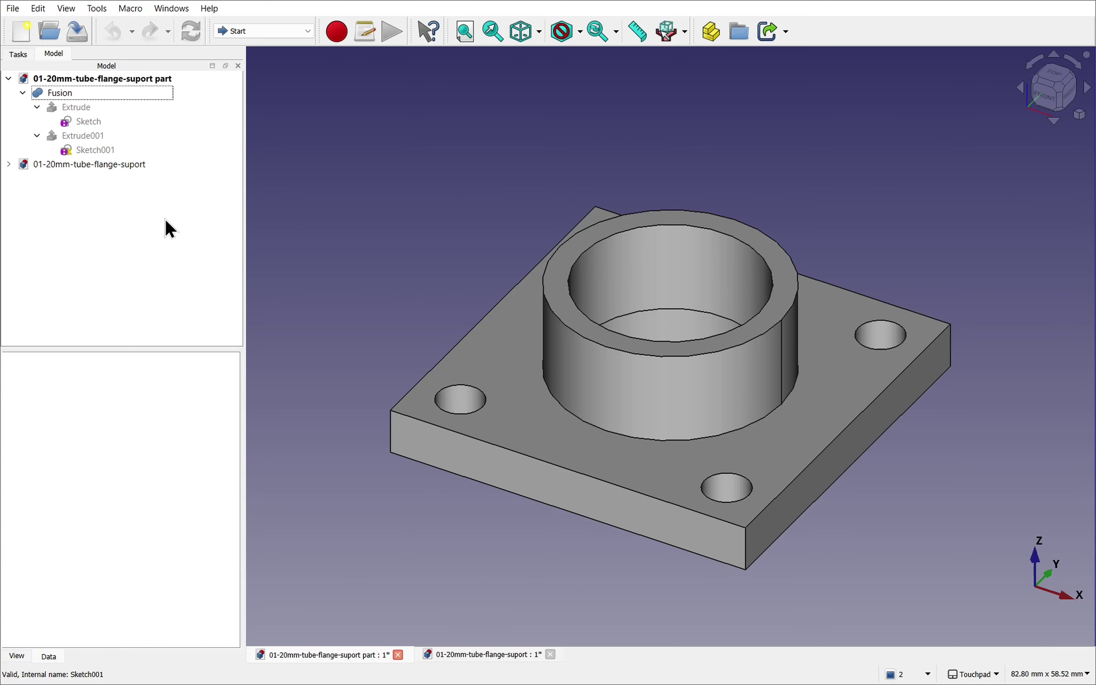
click(63, 95)
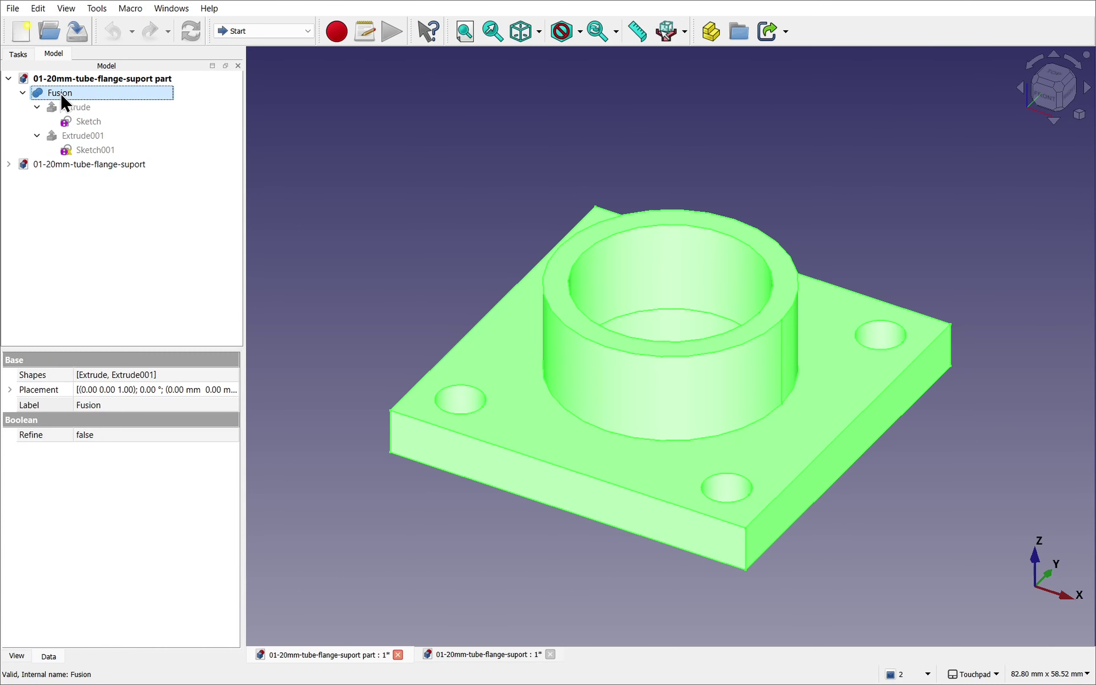
key(Delete)
click(82, 107)
click(66, 94)
click(70, 108)
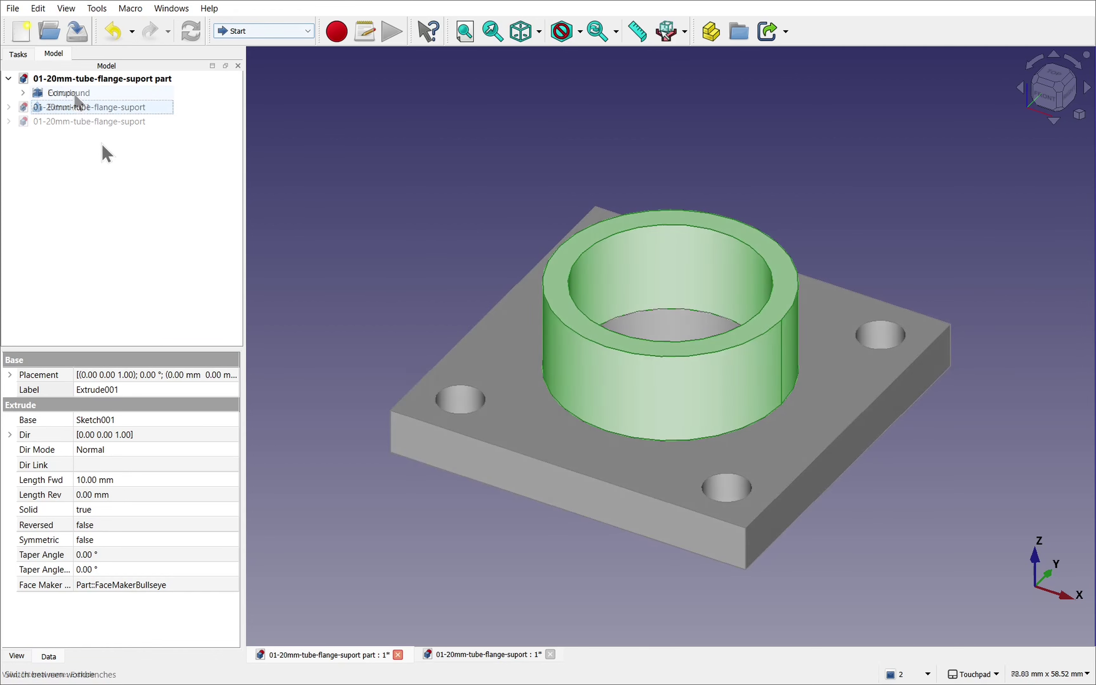
click(78, 94)
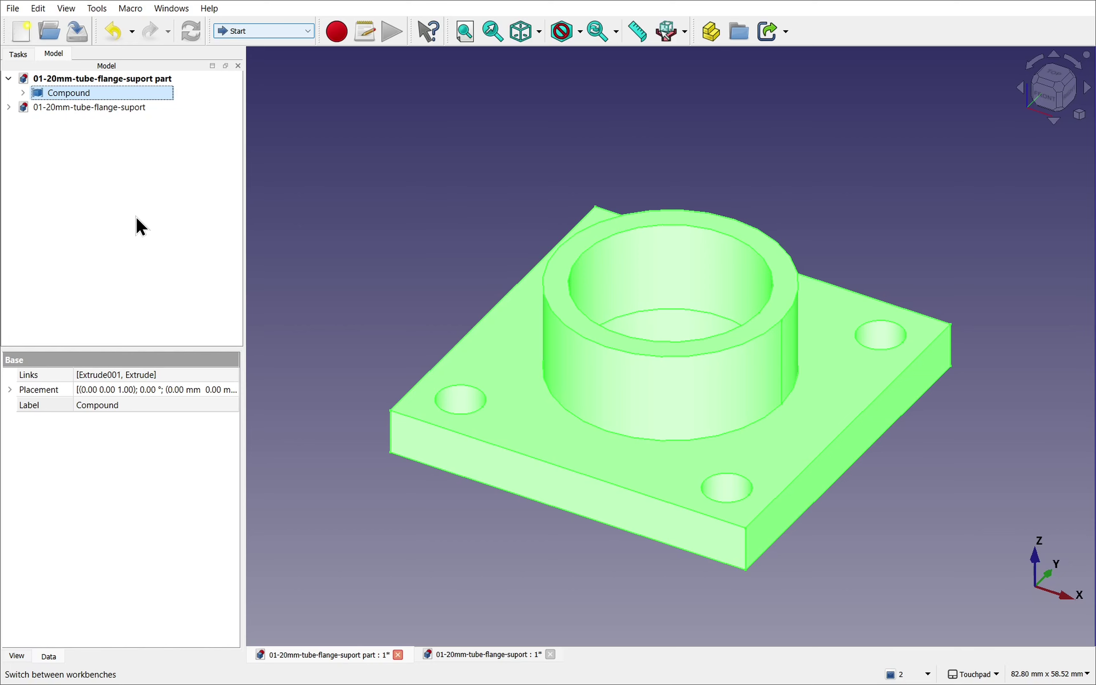
key(ctrl+z)
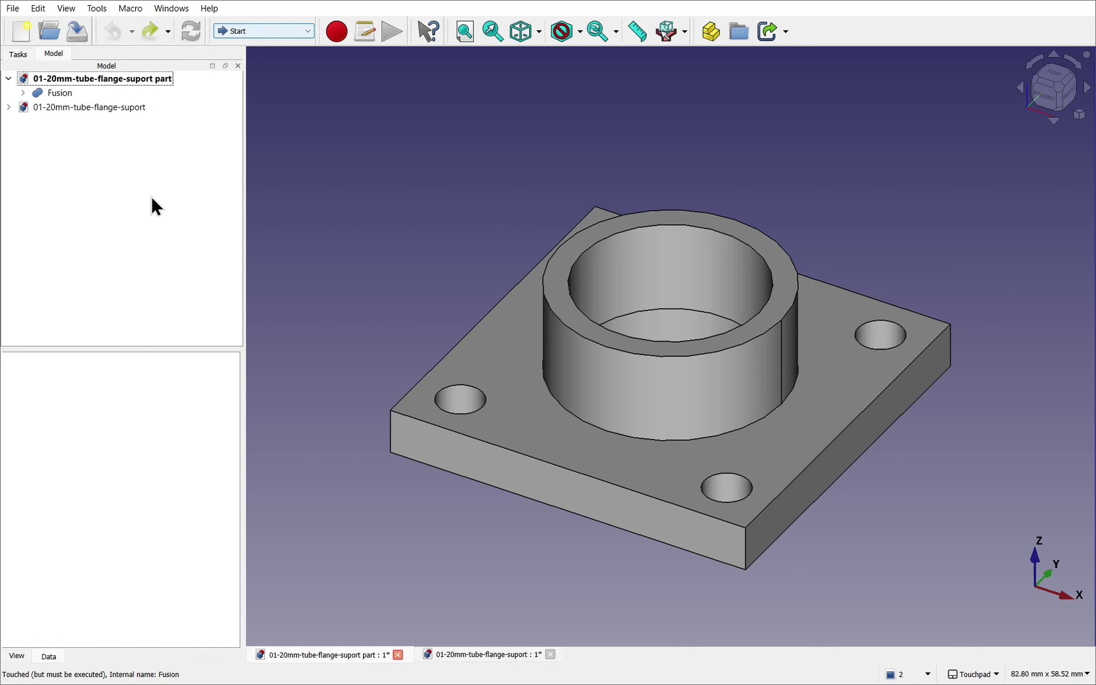
click(23, 93)
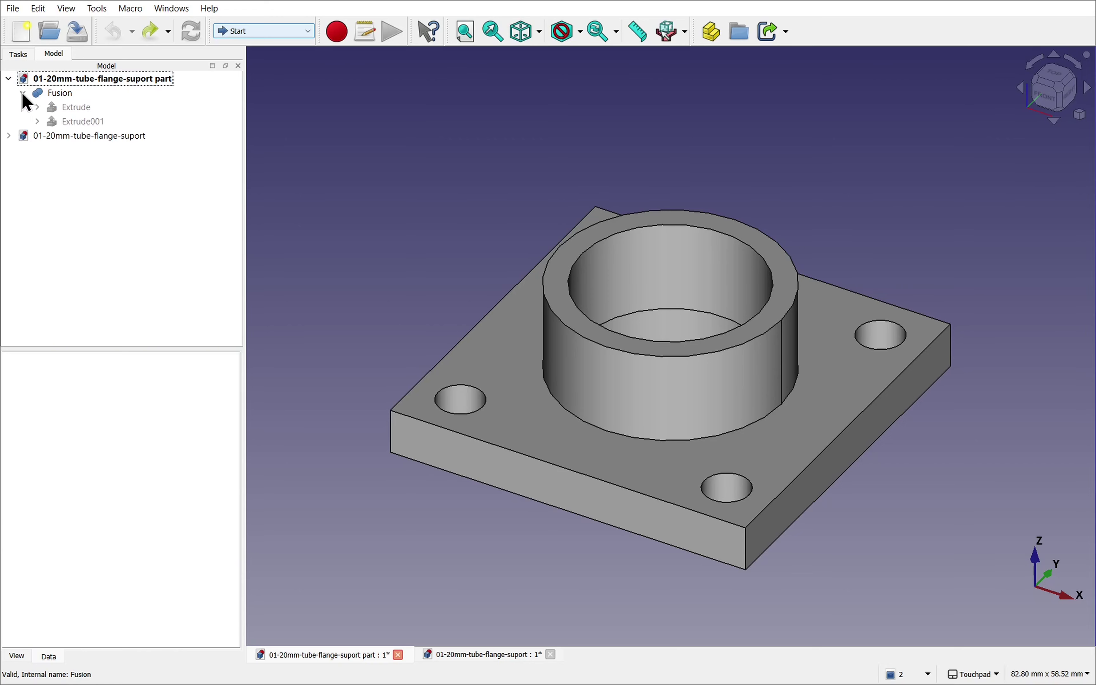
click(80, 110)
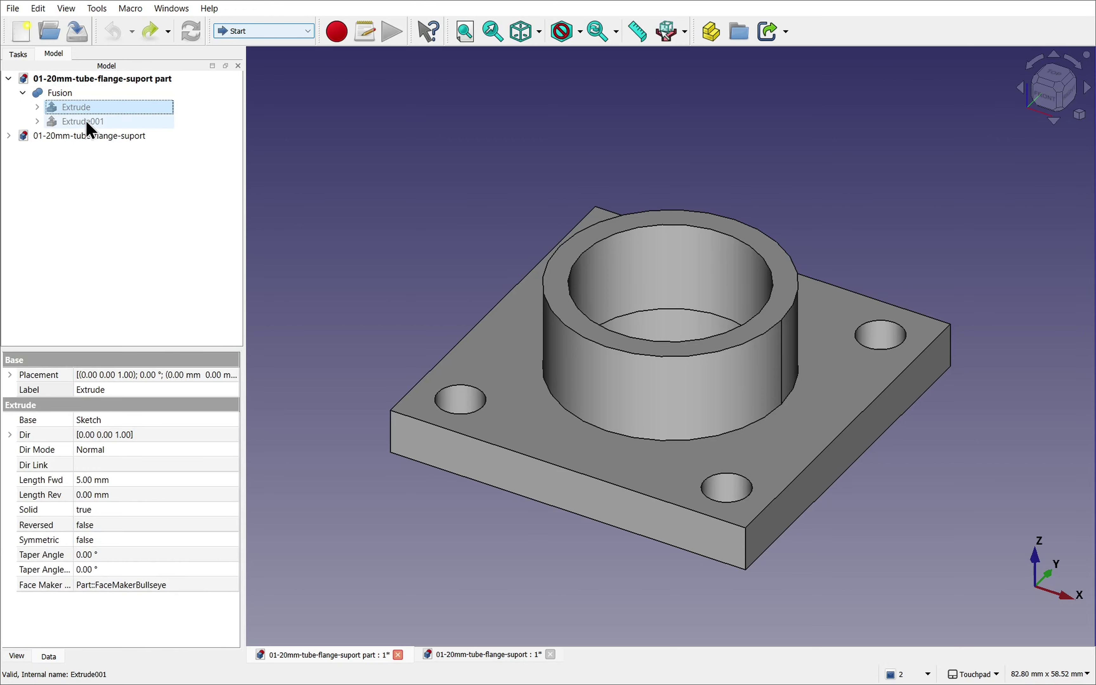
click(87, 122)
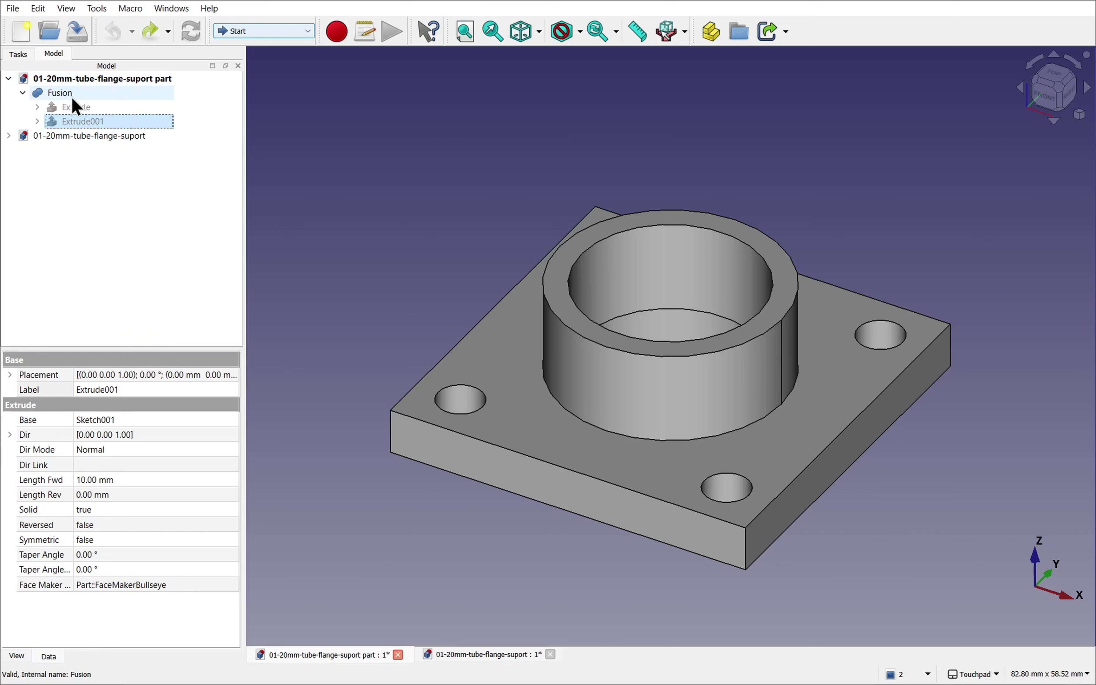
click(10, 136)
Select Body, collapse Pad and Pad001, then select the plate face and the tube's ring top face.
click(43, 150)
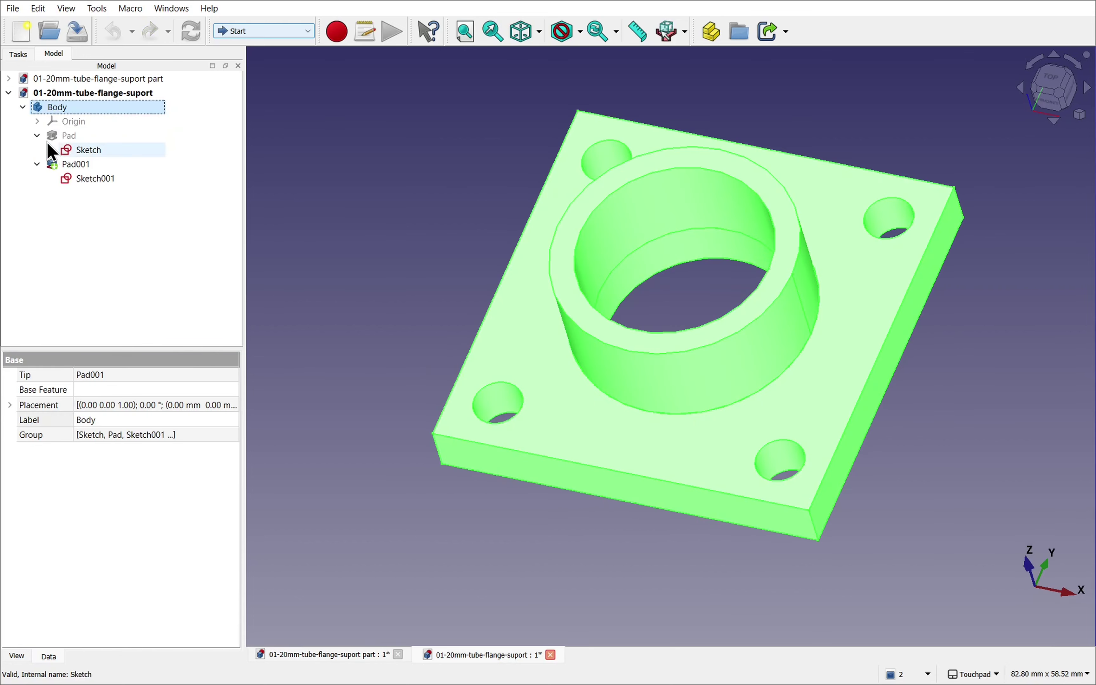
click(38, 136)
click(39, 151)
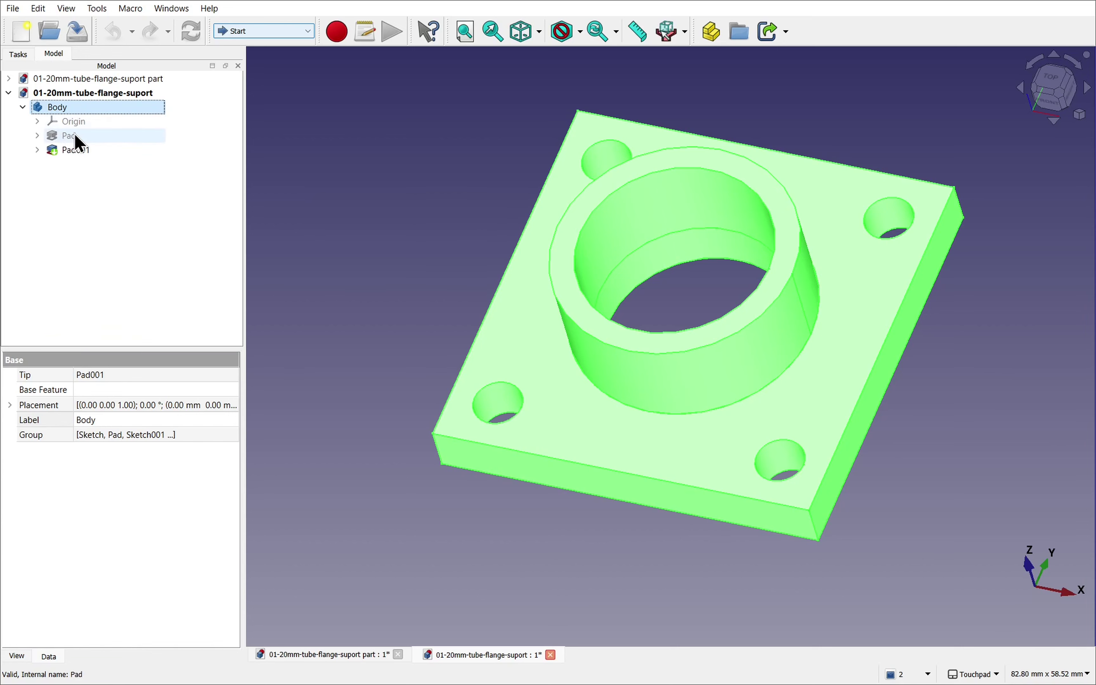
click(573, 400)
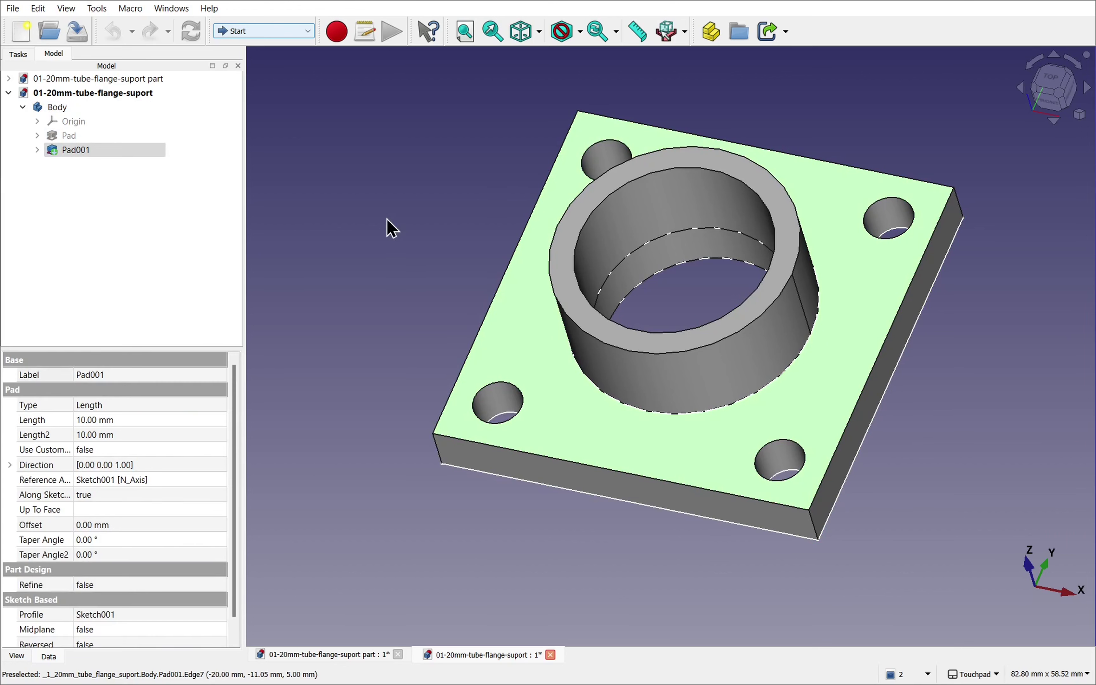
click(573, 223)
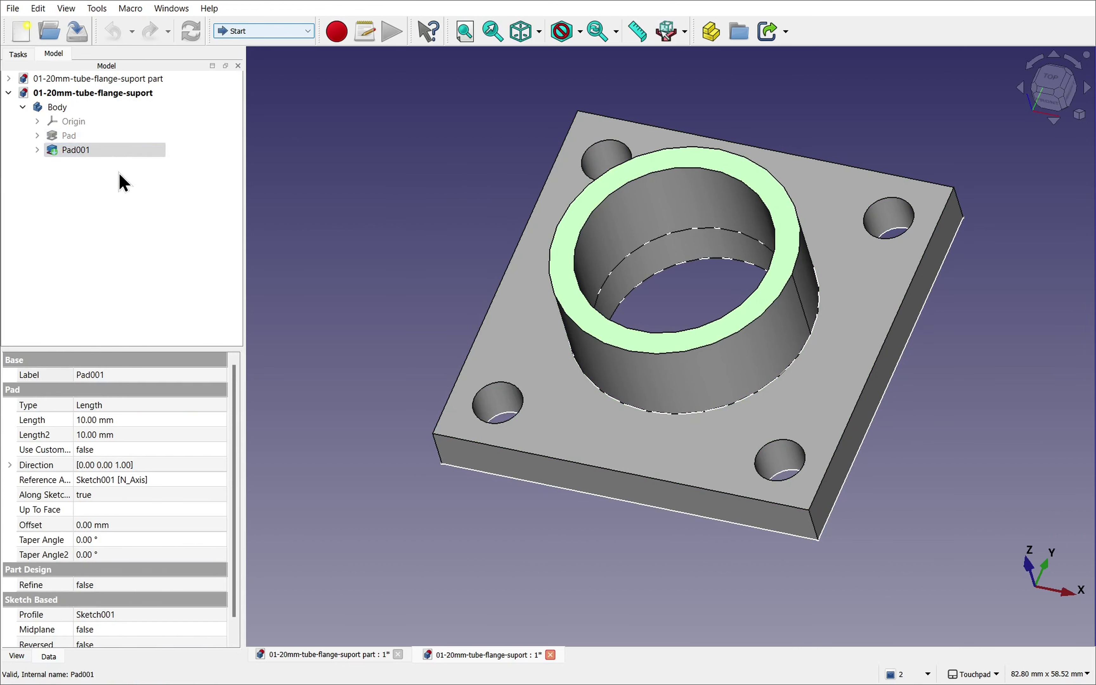